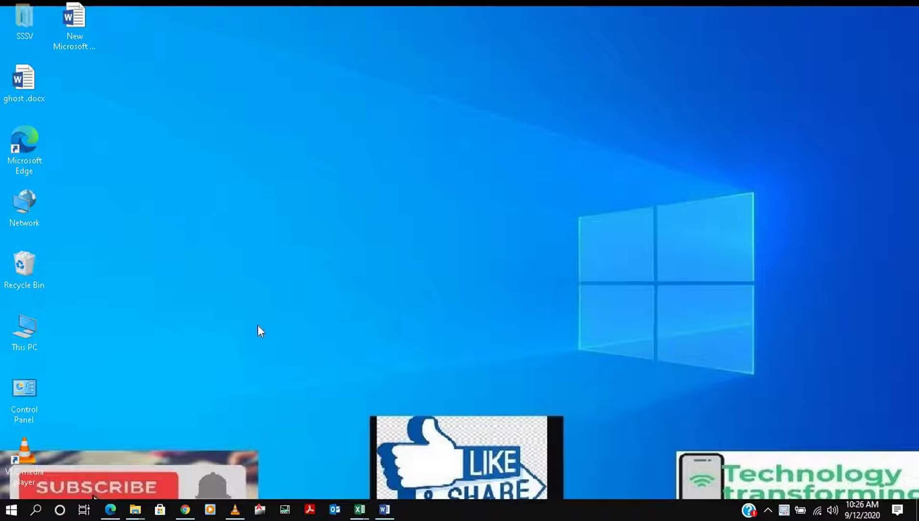
- Switch to the Edge browser and look through the Technology Transforming channel's uploaded videos
mouse_move(108, 516)
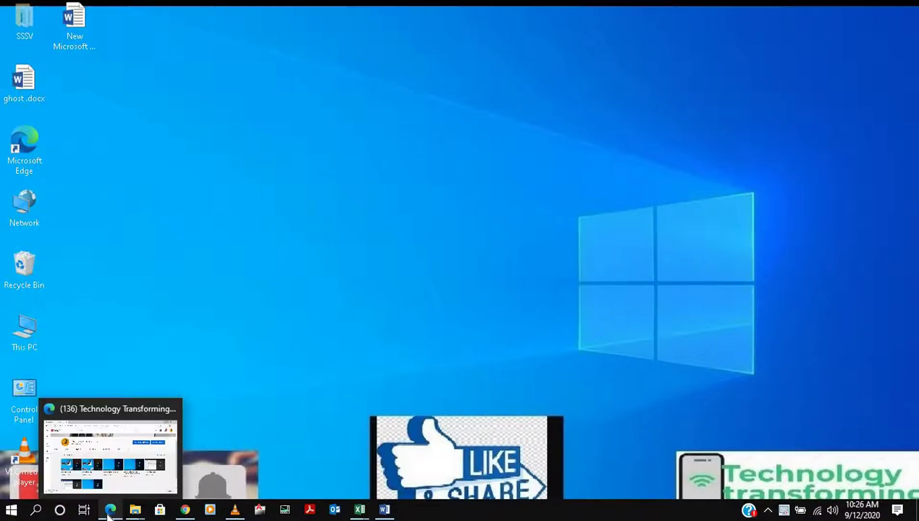
left_click(108, 516)
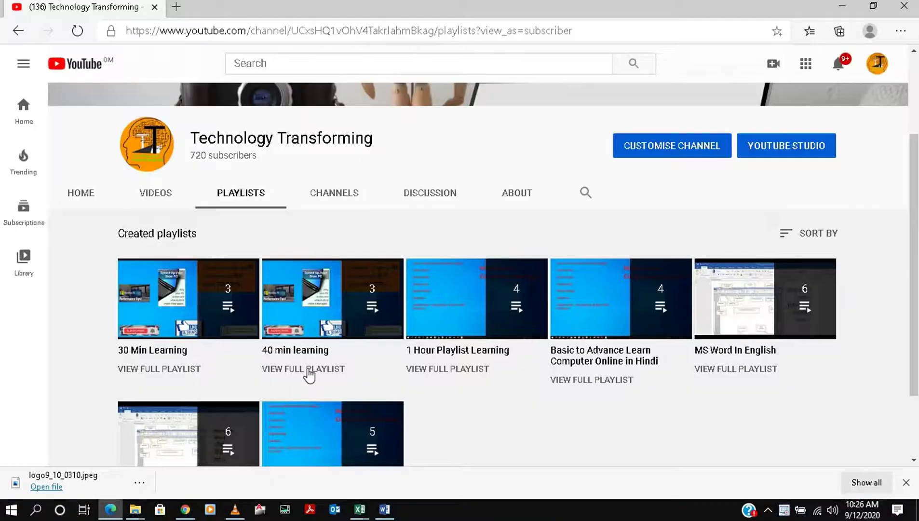
left_click(161, 194)
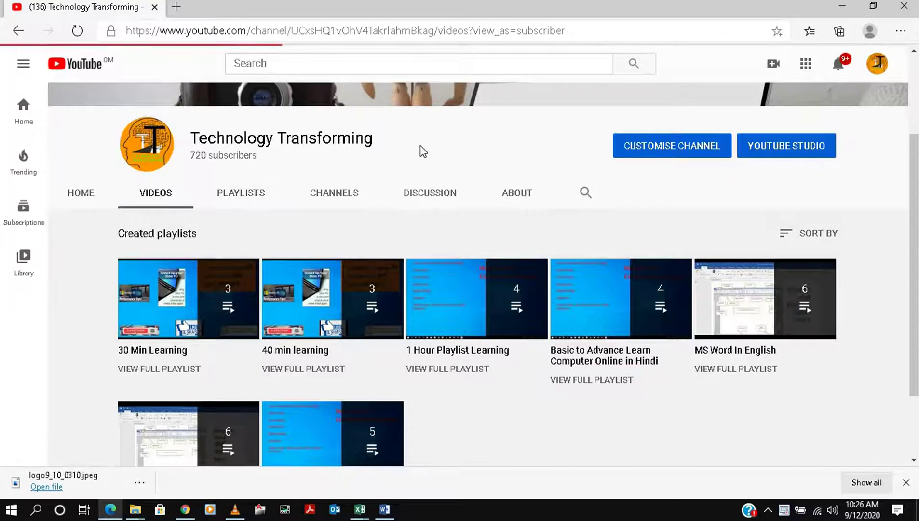
scroll(404, 299, "down", 3)
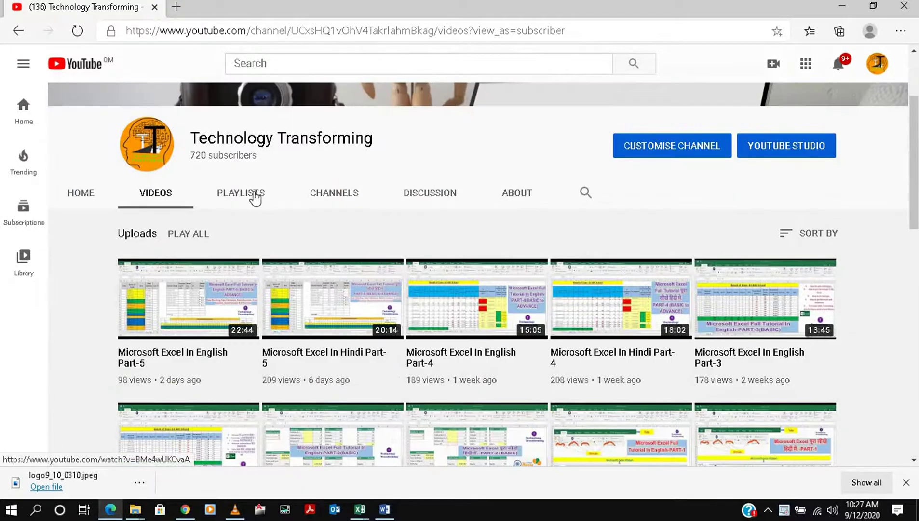
scroll(207, 240, "down", 3)
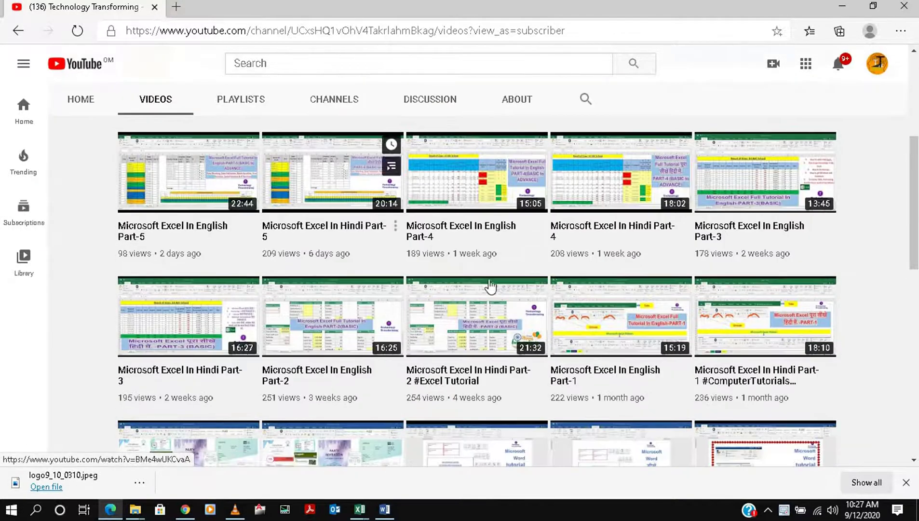
scroll(490, 290, "down", 20)
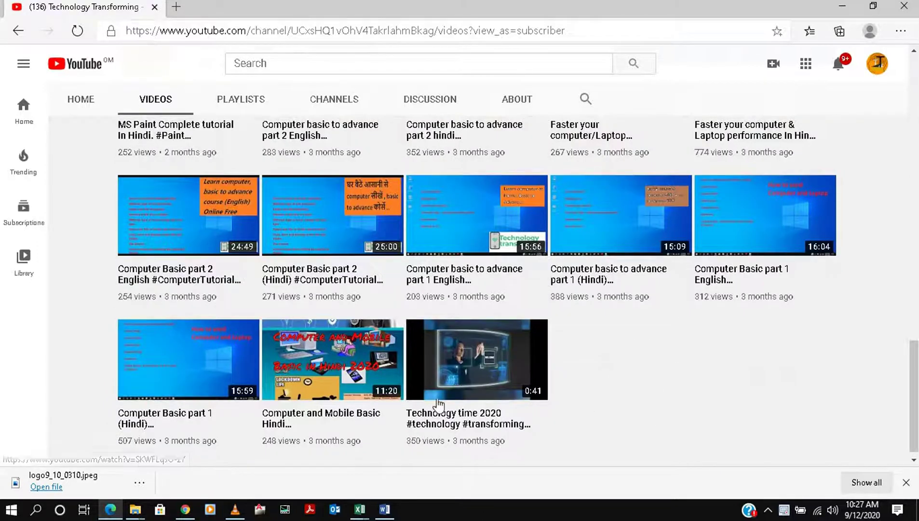
scroll(737, 372, "up", 1)
scroll(737, 372, "up", 1)
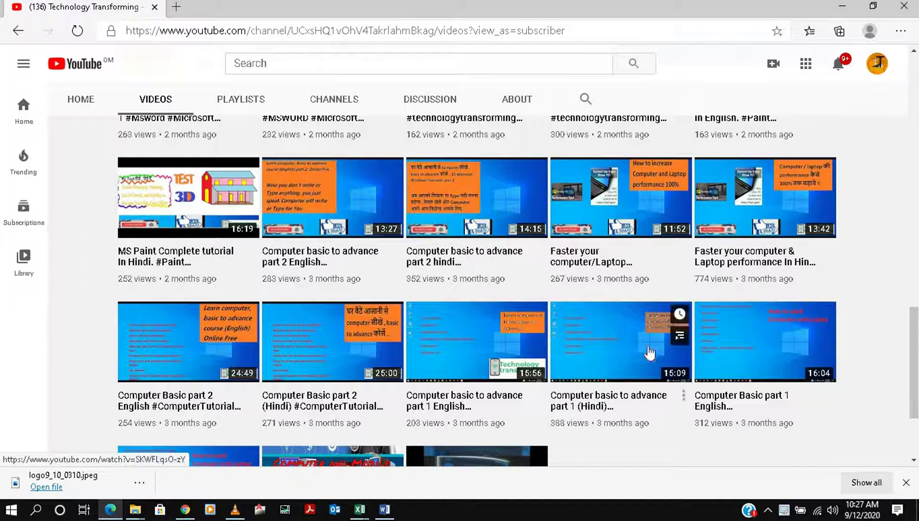
scroll(456, 299, "up", 1)
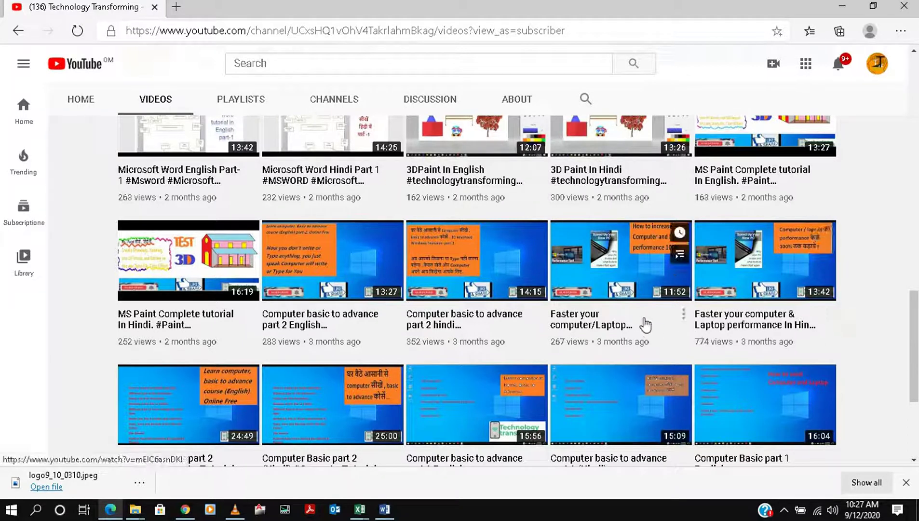
scroll(620, 301, "up", 1)
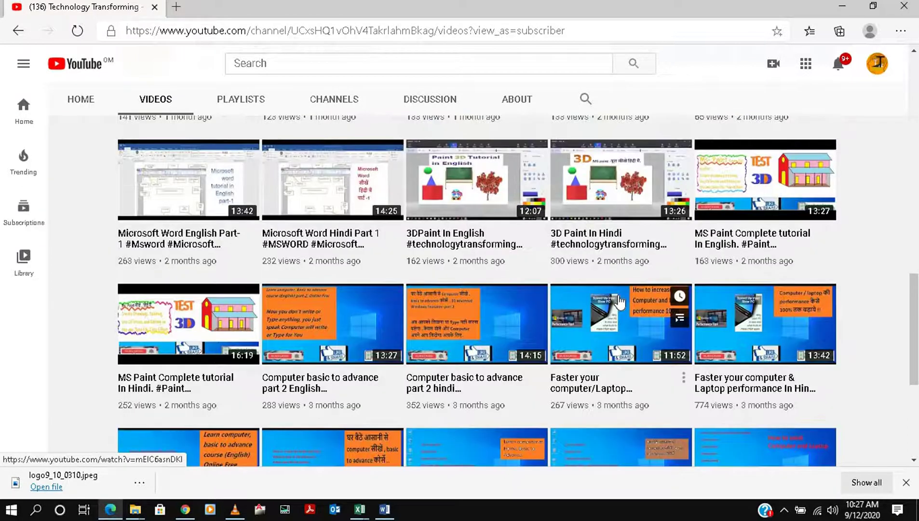
scroll(620, 301, "up", 2)
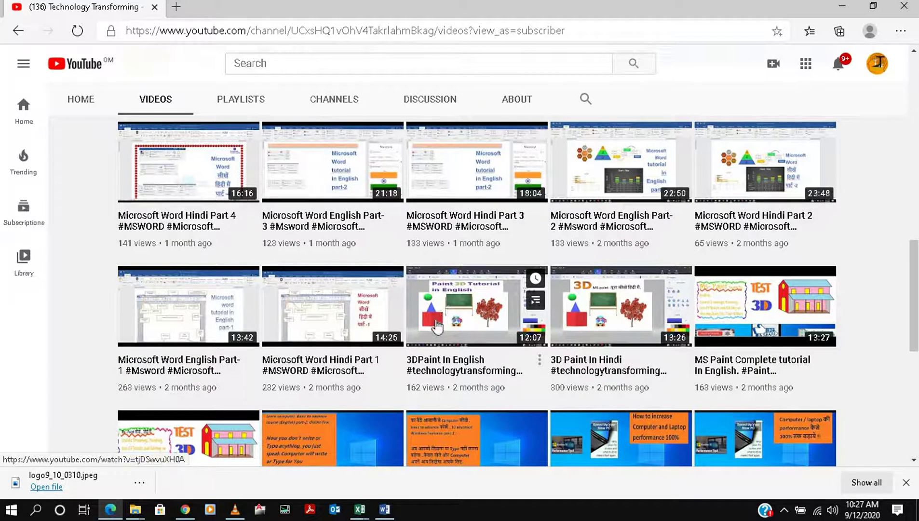
scroll(446, 343, "up", 2)
scroll(583, 290, "up", 2)
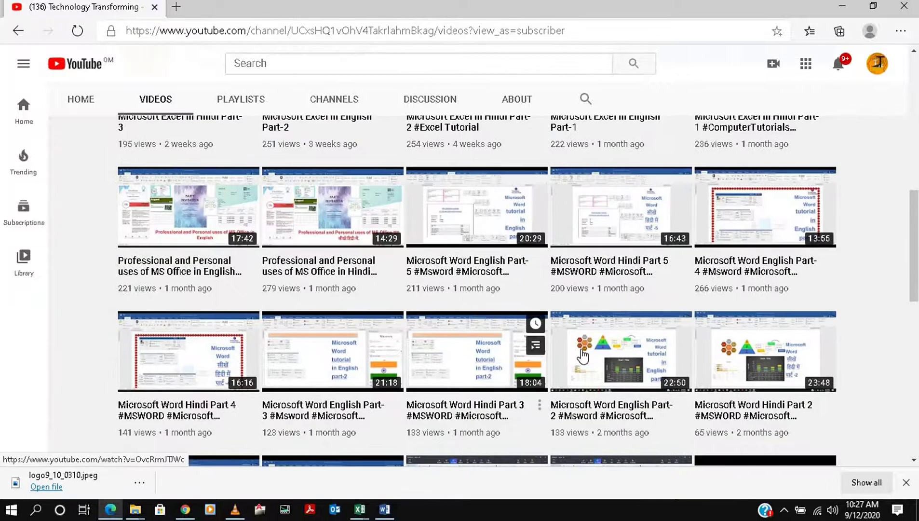
scroll(390, 277, "up", 3)
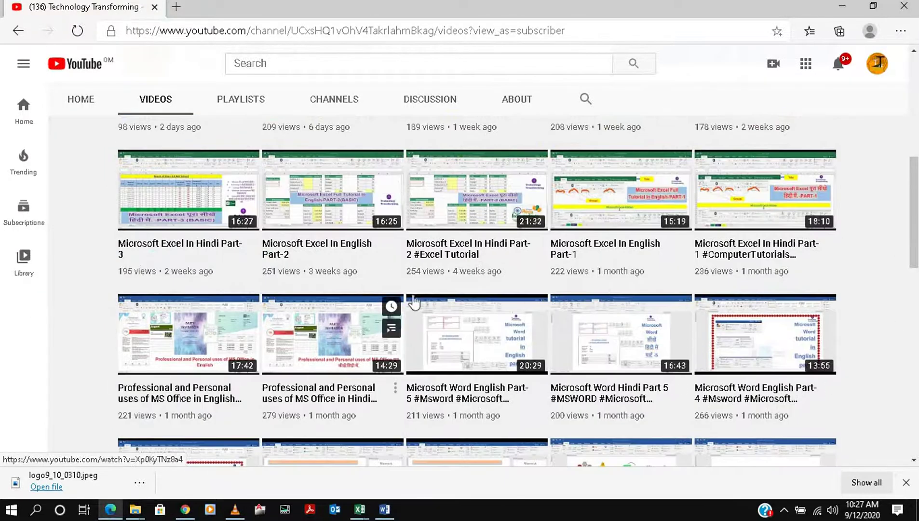
scroll(414, 301, "up", 5)
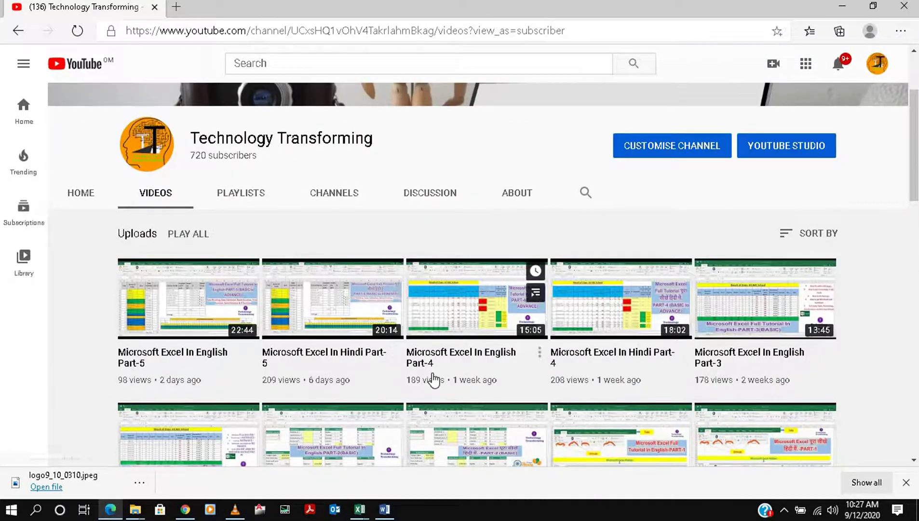
- View the channel's created playlists, then minimize the browser
left_click(234, 195)
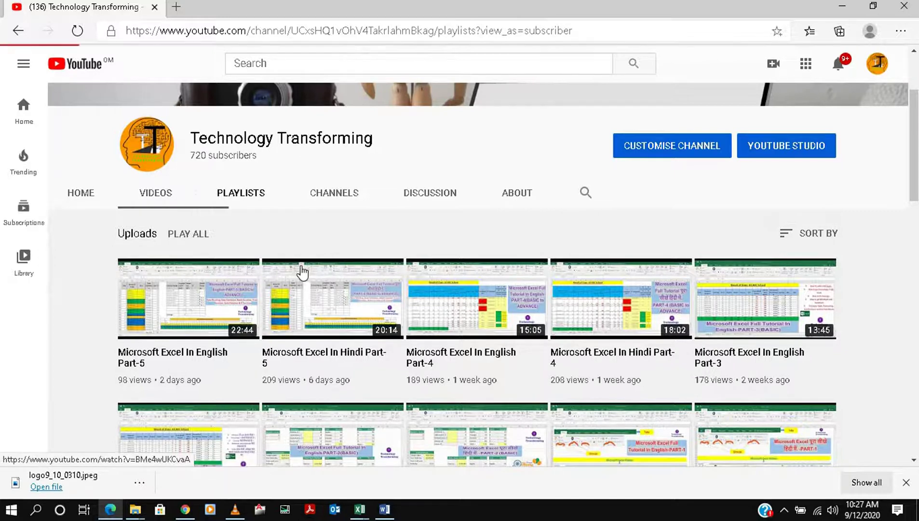
scroll(325, 331, "down", 2)
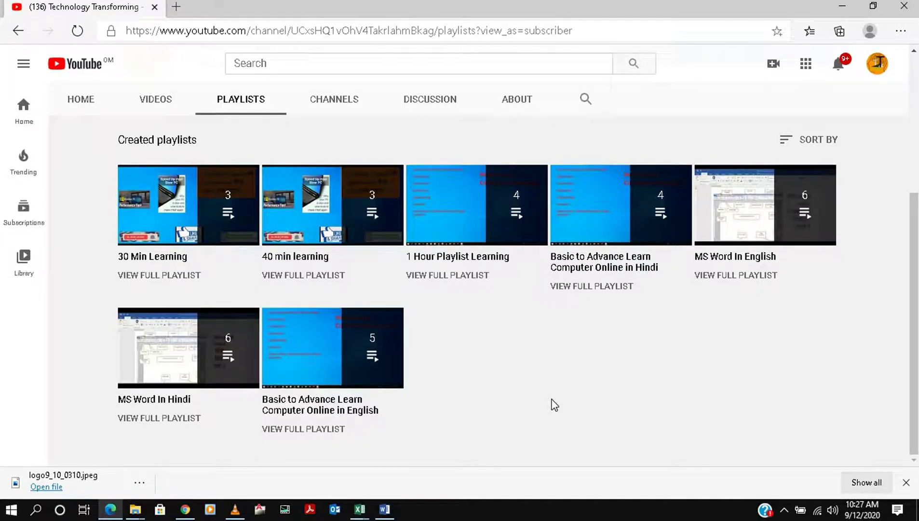
left_click(843, 9)
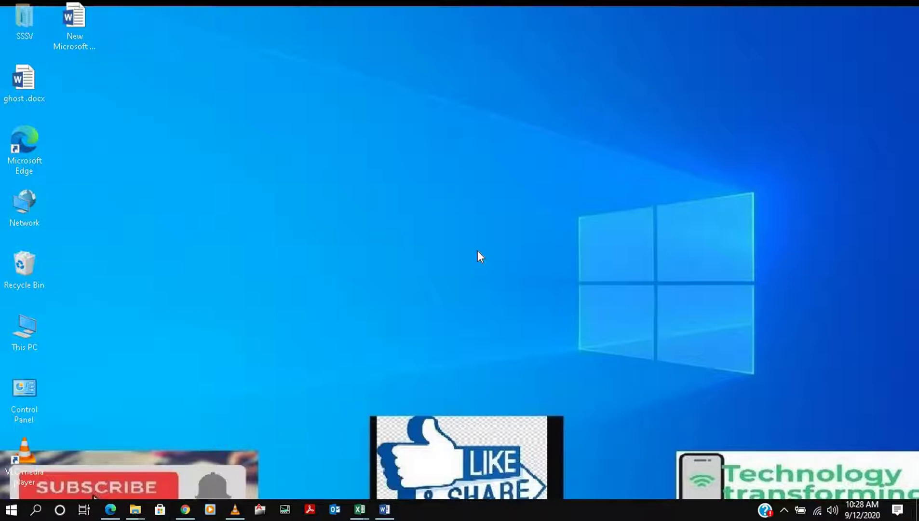
- Switch to Excel and look at the open workbooks Class 6th, Book1 (Autosaved) and Class in turn
left_click(361, 510)
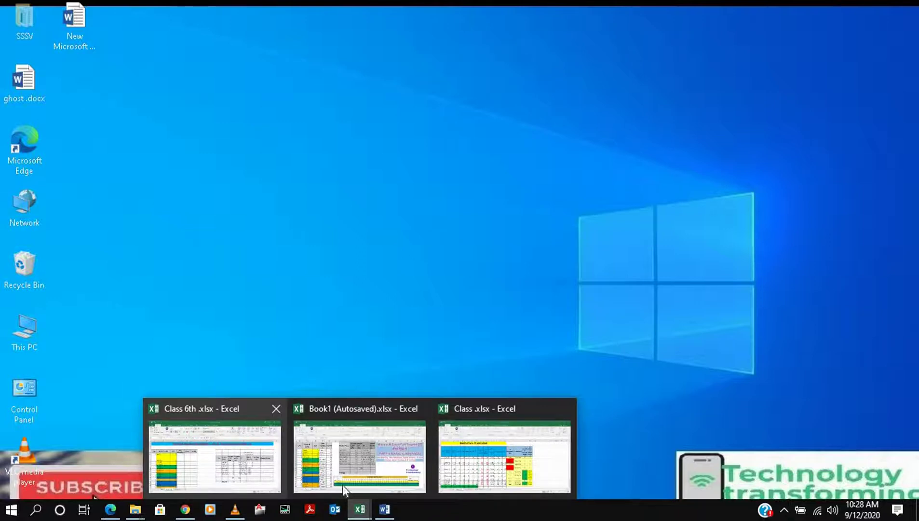
left_click(258, 473)
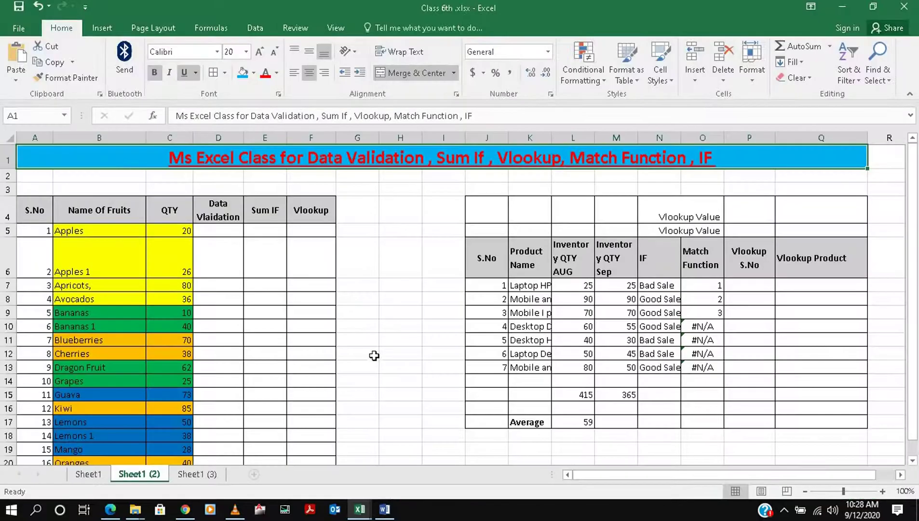
left_click(360, 510)
left_click(362, 449)
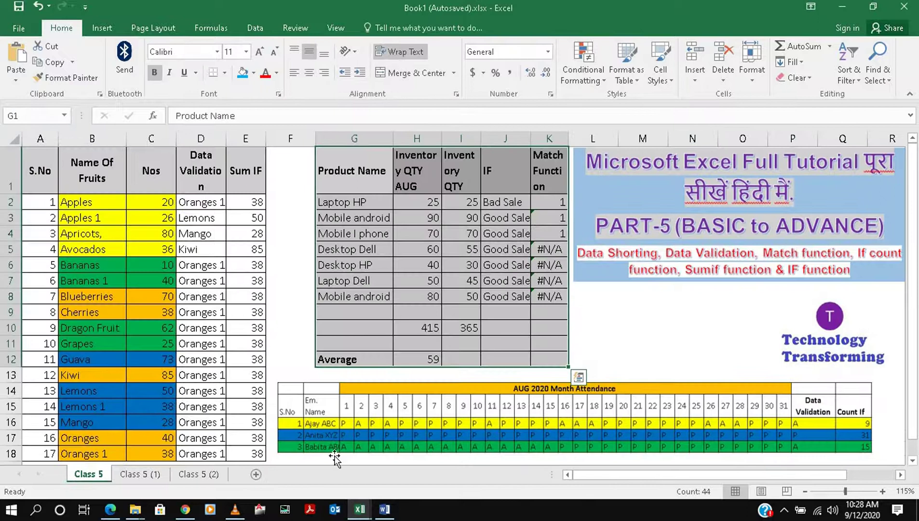
left_click(361, 510)
left_click(464, 477)
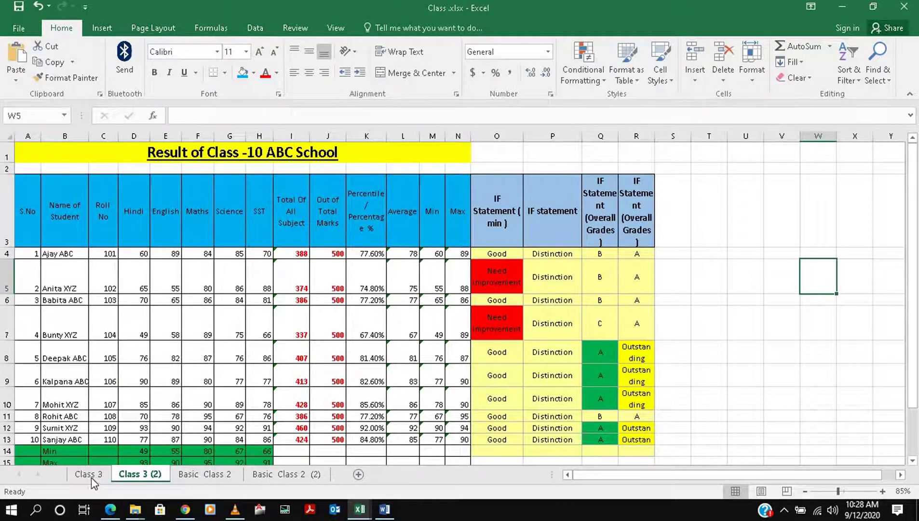
- Review the Basic Class 2 and Class 3 (2) sheets in the Class workbook
left_click(210, 482)
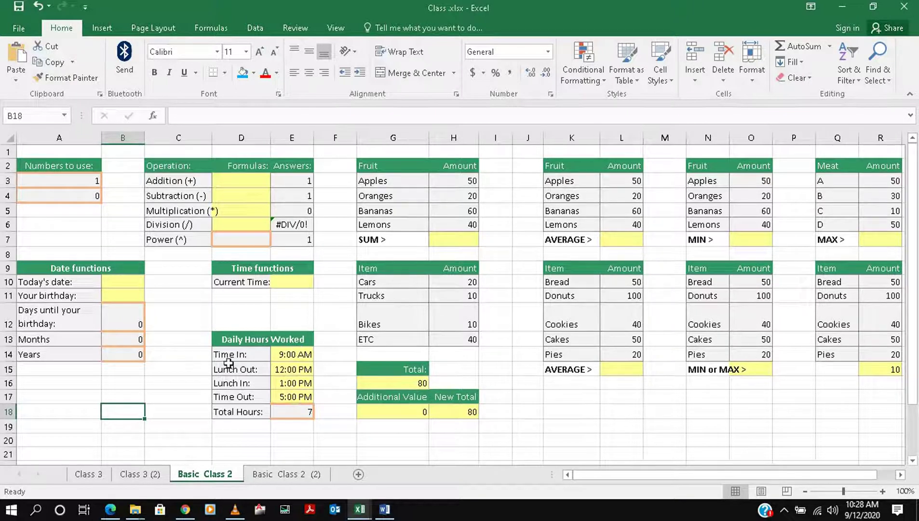
left_click(140, 475)
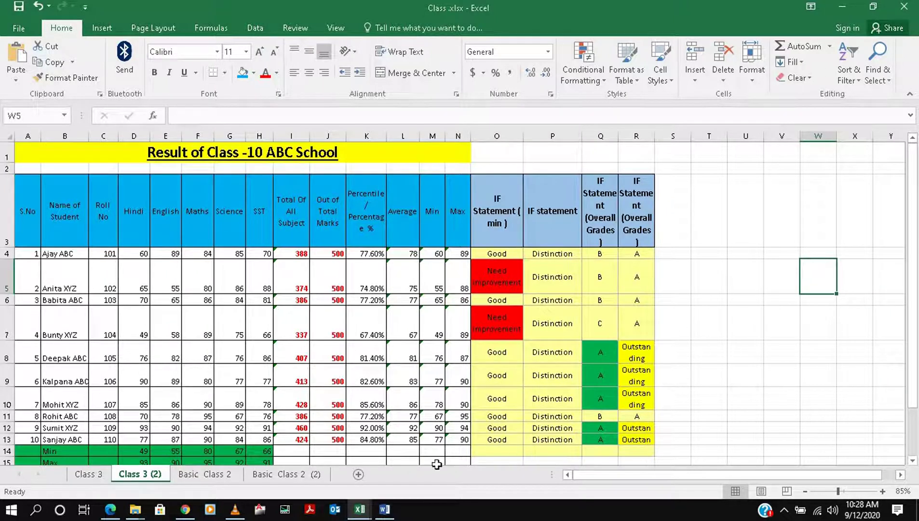
left_click(356, 510)
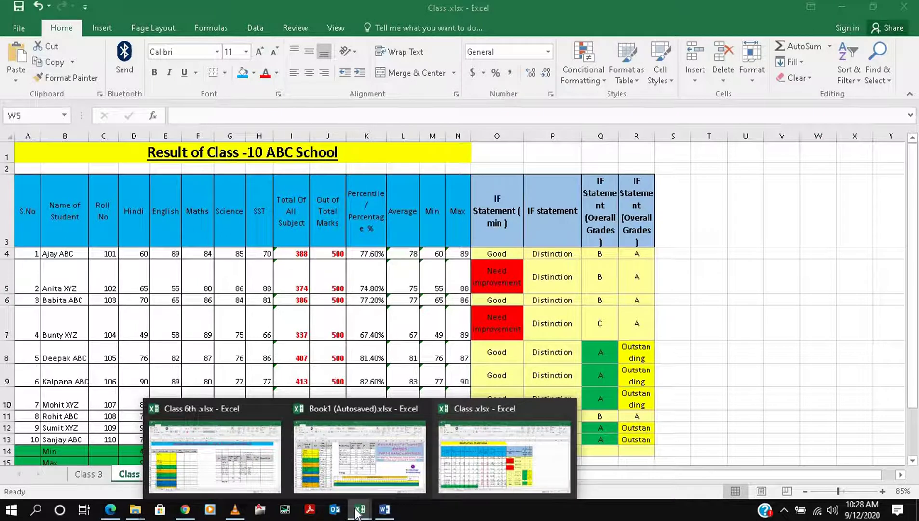
left_click(475, 465)
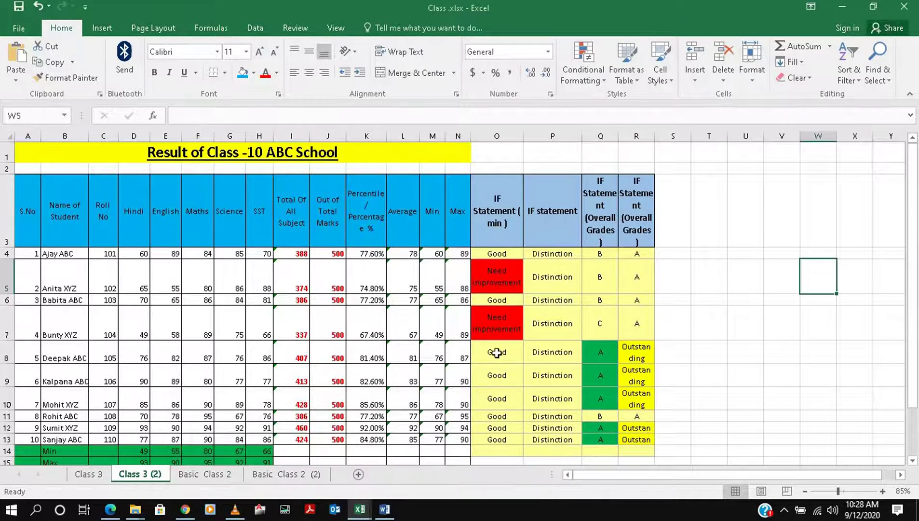
- Review the Class 5 (1) and Class 5 sheets in the Book1 (Autosaved) workbook
left_click(354, 513)
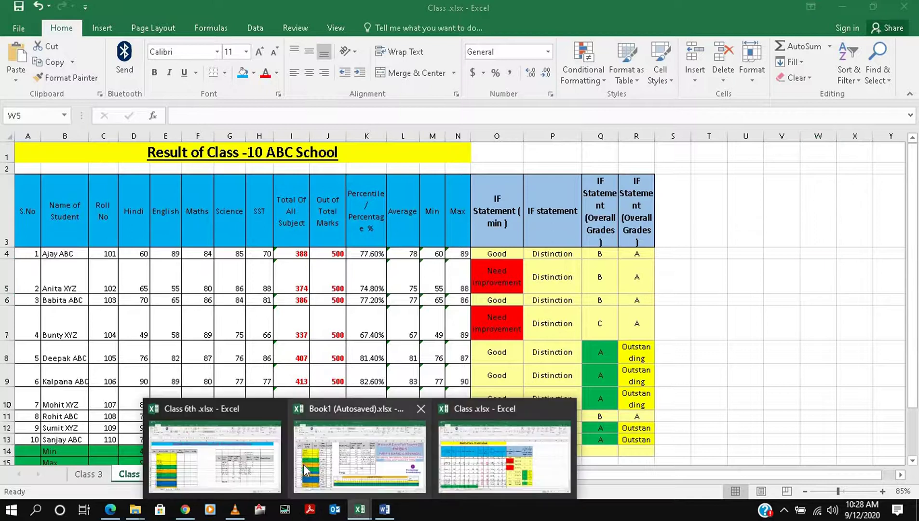
left_click(305, 471)
left_click(140, 472)
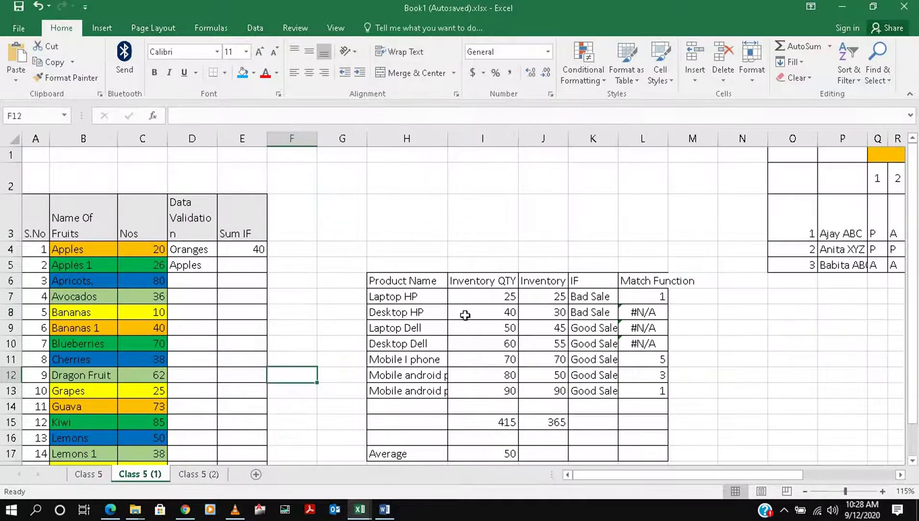
left_click(99, 476)
left_click(133, 476)
scroll(234, 285, "down", 1)
scroll(235, 261, "up", 1)
- In the Class 6th workbook, start a data validation rule for cell D5 that allows a List
left_click(360, 509)
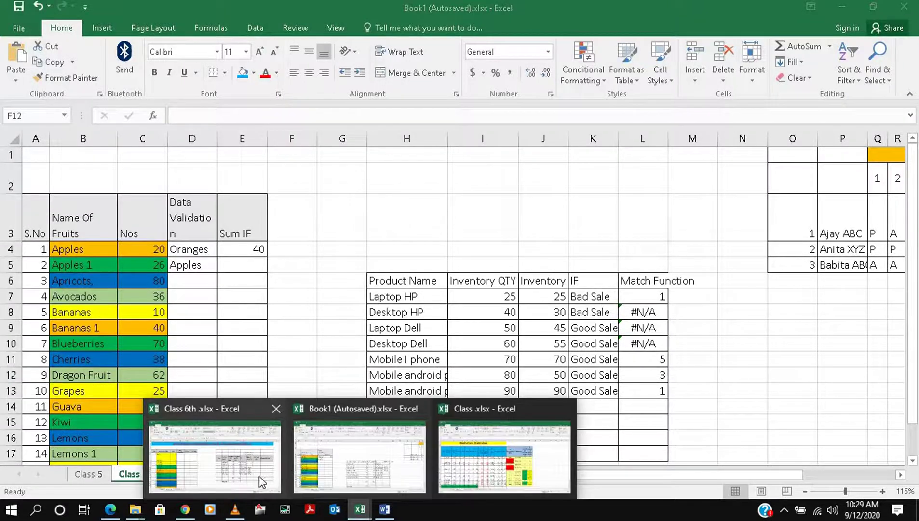
left_click(255, 477)
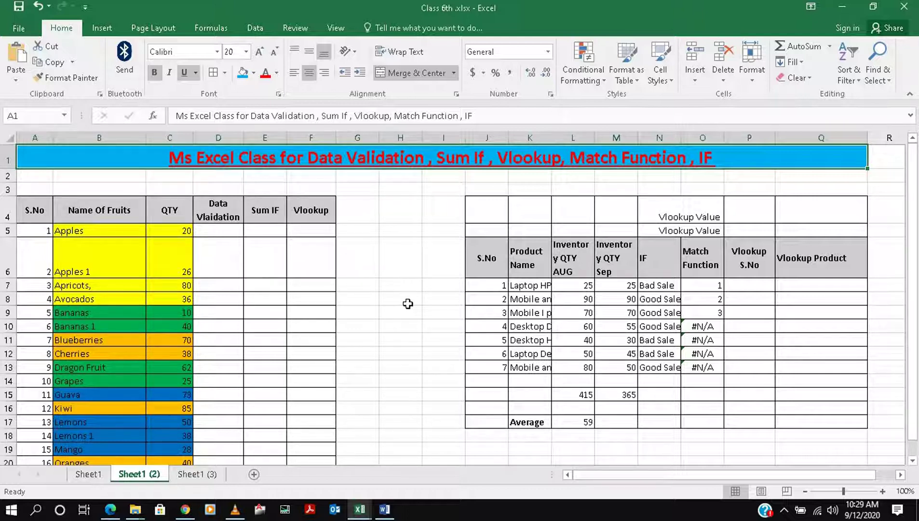
left_click(223, 233)
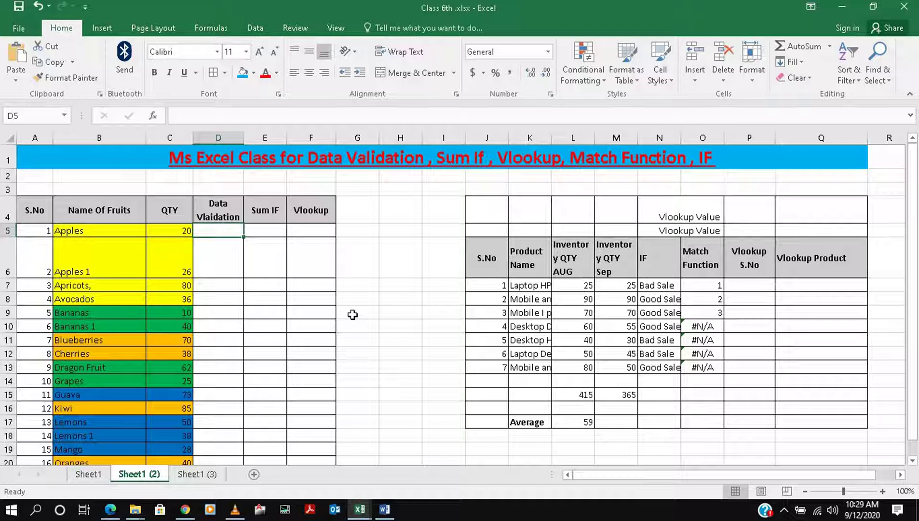
left_click(419, 298)
left_click(255, 28)
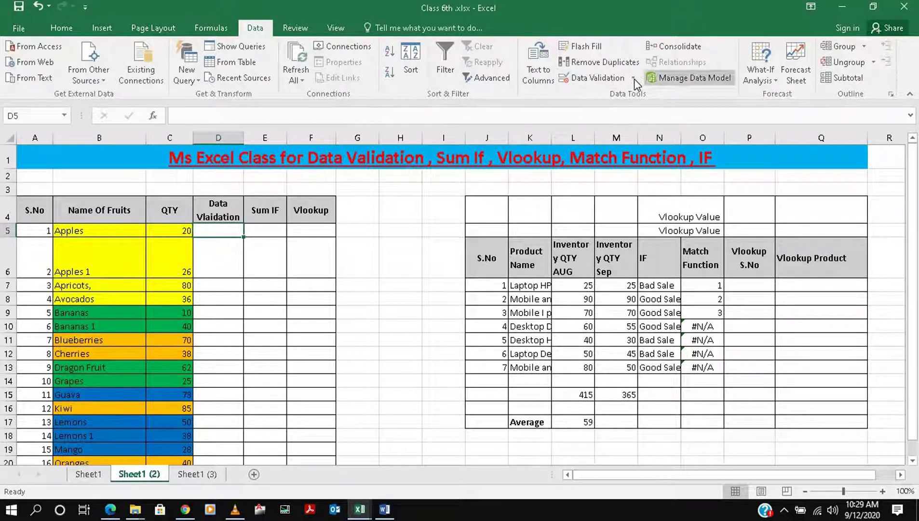
left_click(634, 79)
left_click(609, 95)
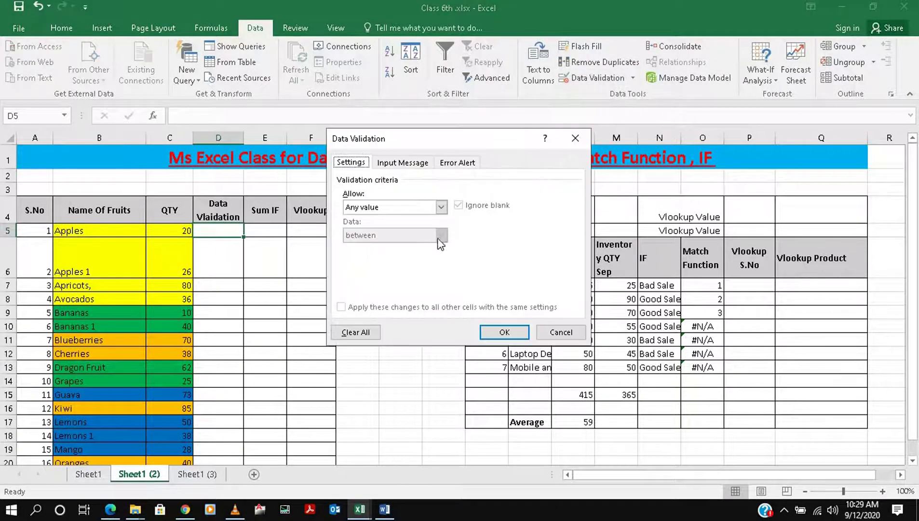
left_click(442, 207)
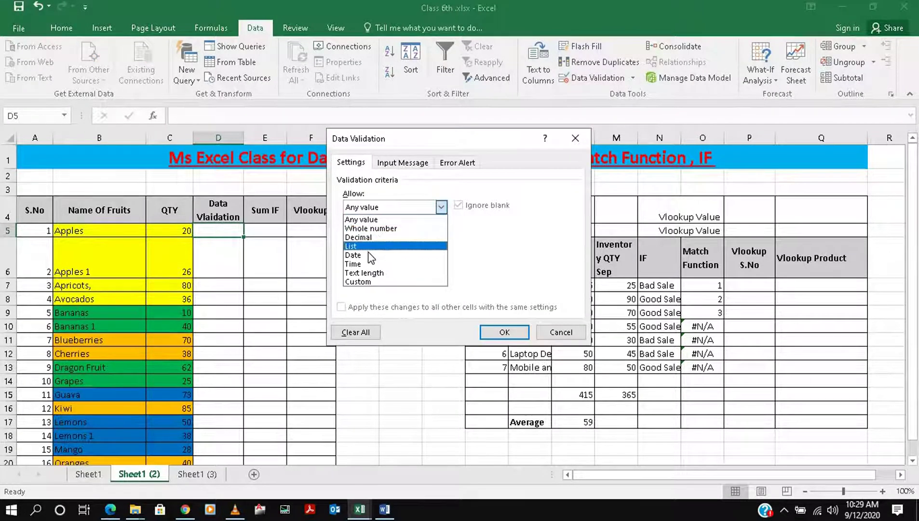
left_click(415, 246)
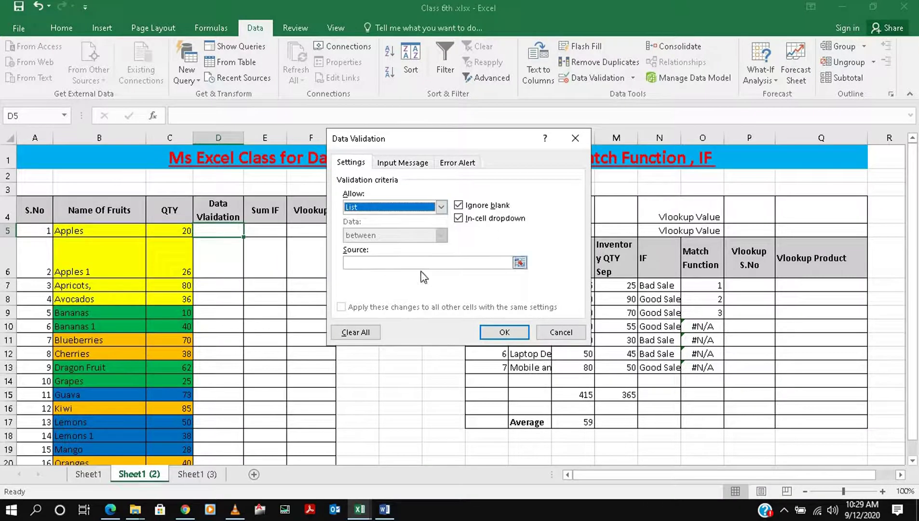
- Set the fruit names in B5:B21 as the validation list source, apply the rule and check the dropdown in D5
left_click(519, 263)
left_click_drag(116, 230, 116, 437)
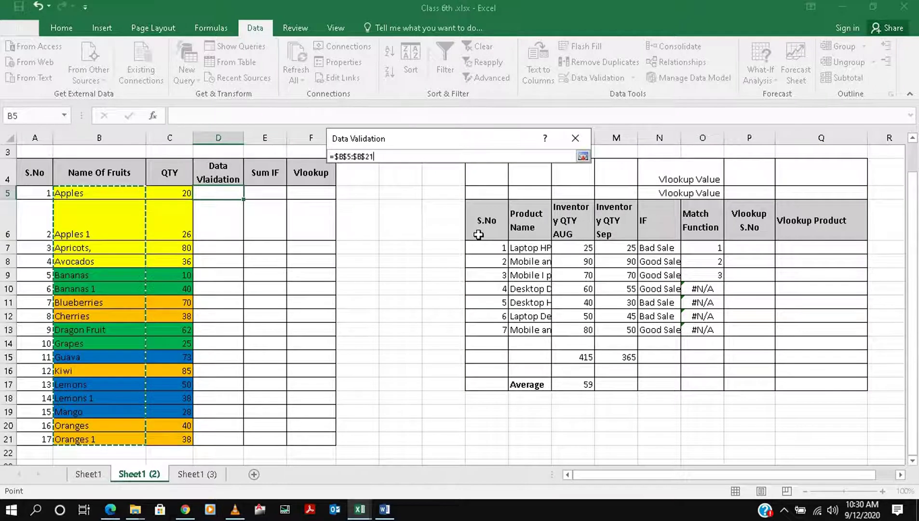
left_click(583, 157)
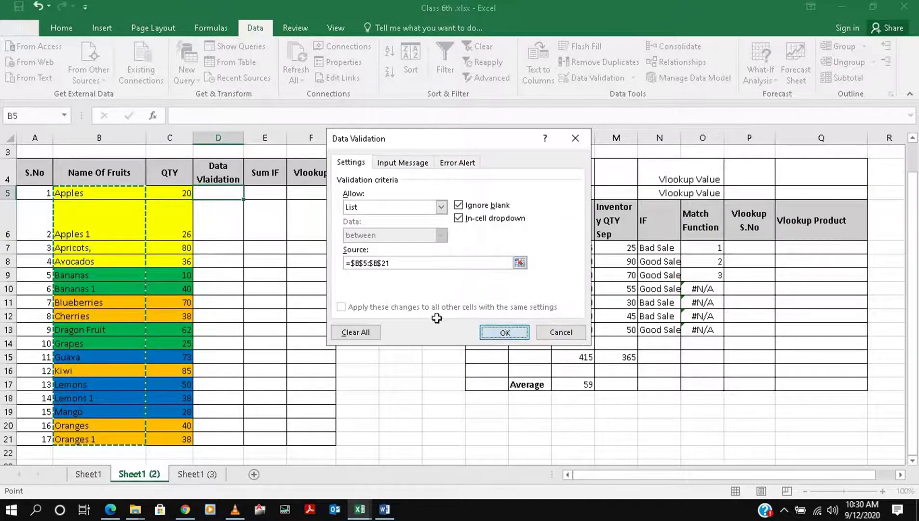
left_click(496, 333)
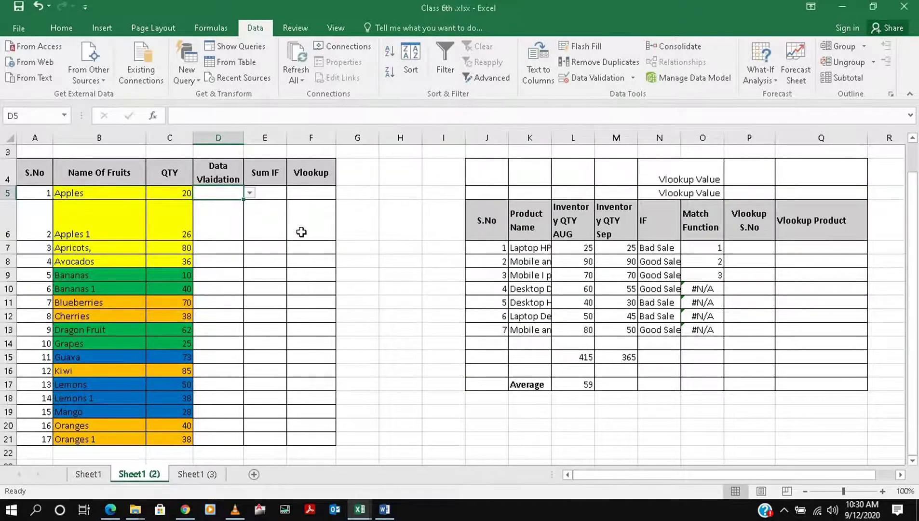
left_click(250, 193)
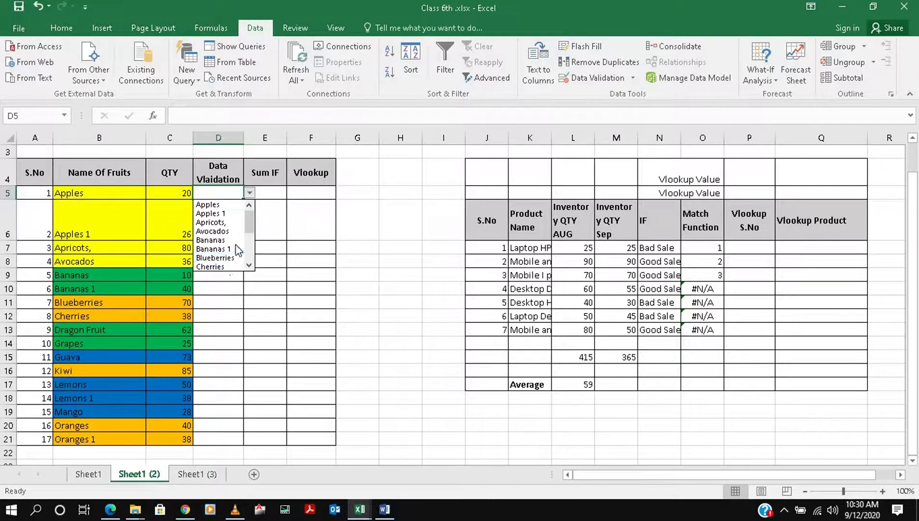
key("Escape")
- Enter =SUMIF(B5:C21,D5,C5:C21) in E5 to total the quantity of the fruit chosen in D5
left_click(275, 196)
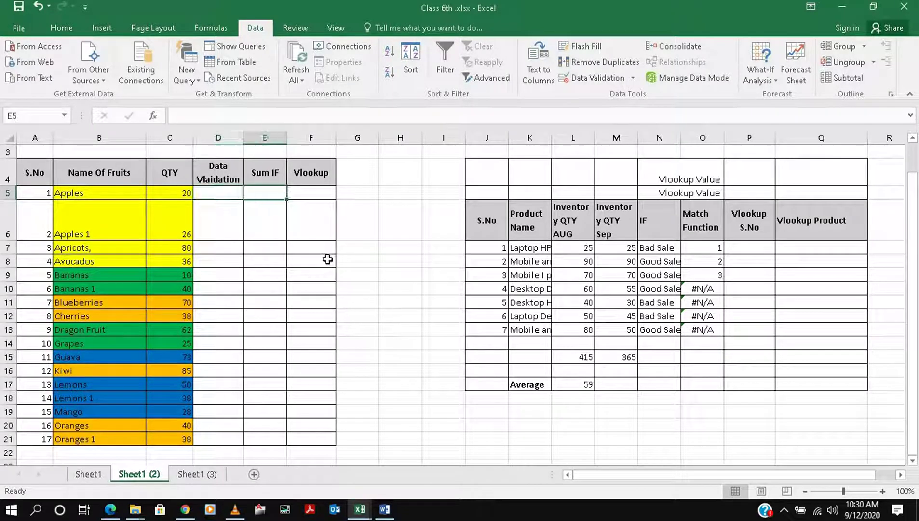
type("=su")
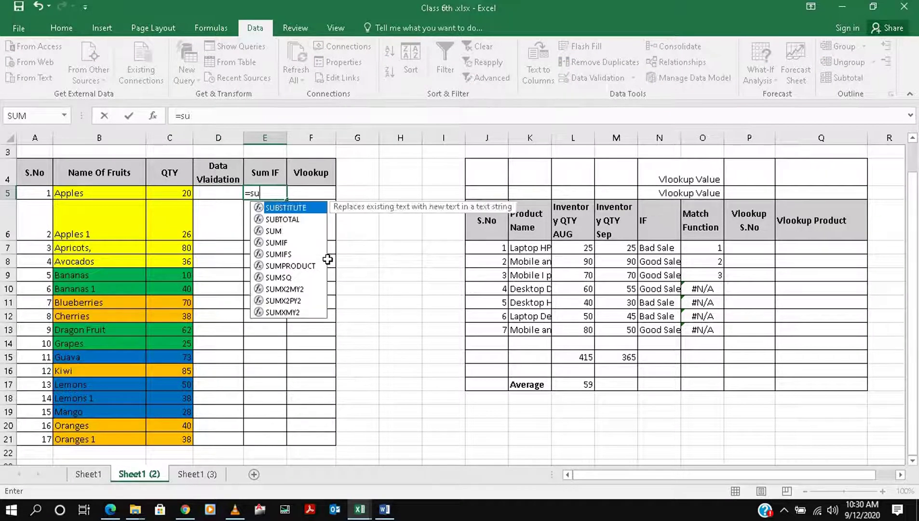
type("mif(")
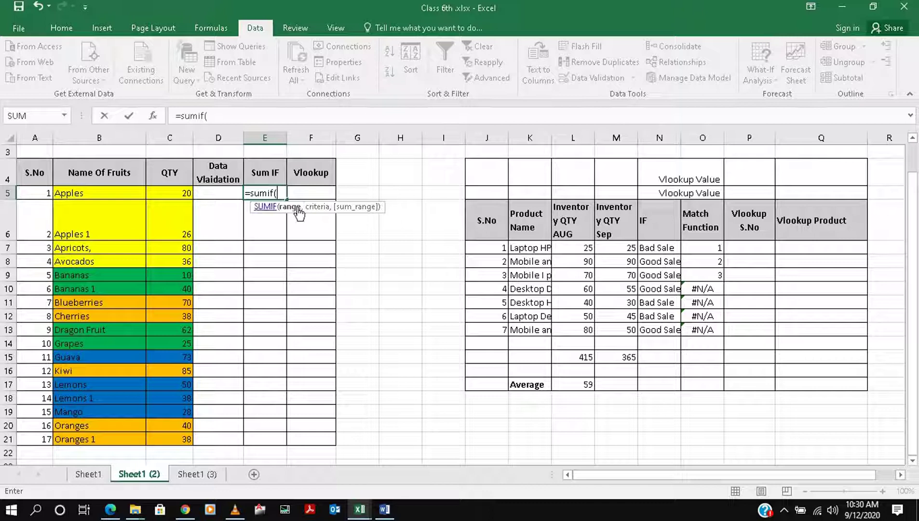
left_click_drag(116, 193, 164, 435)
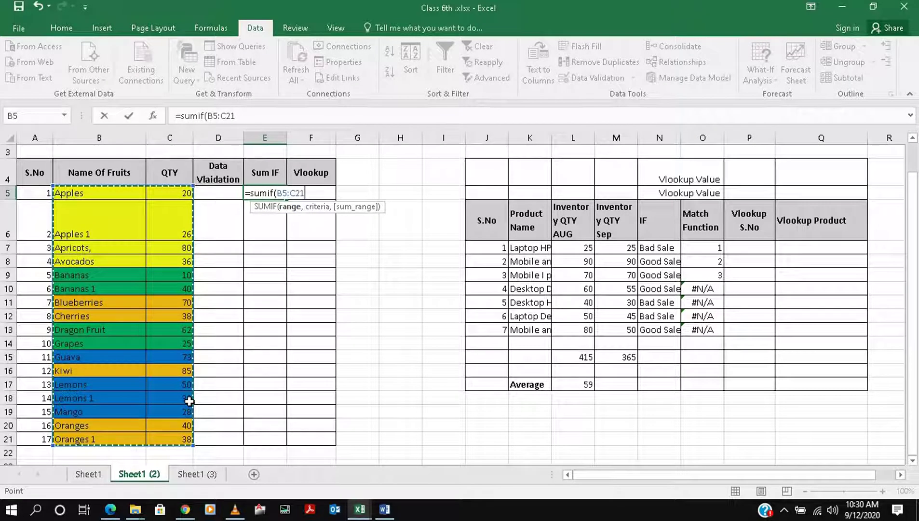
type(",")
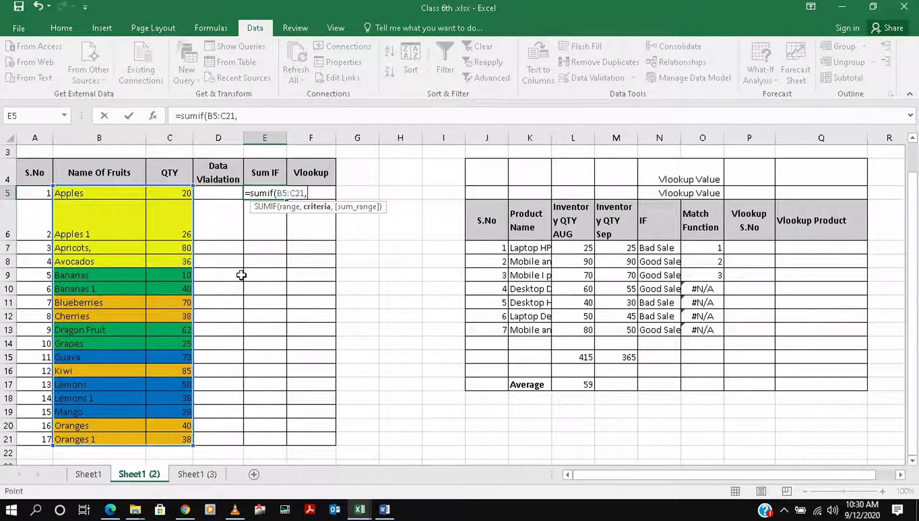
key("Left")
type(",")
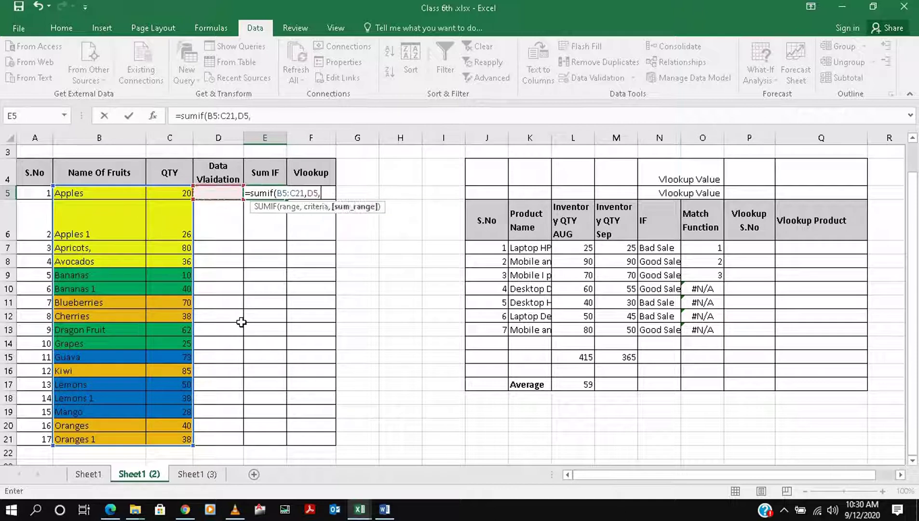
left_click(179, 192)
left_click_drag(155, 284, 150, 438)
type(")")
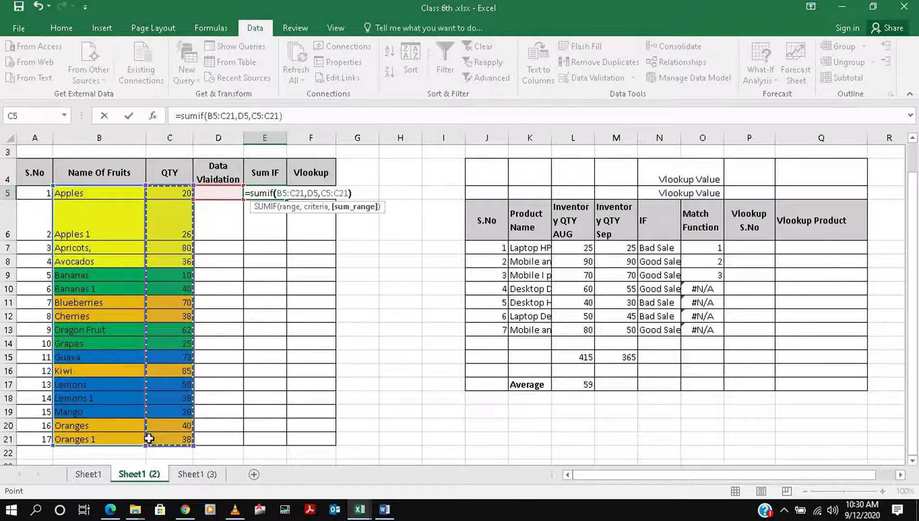
key("Return")
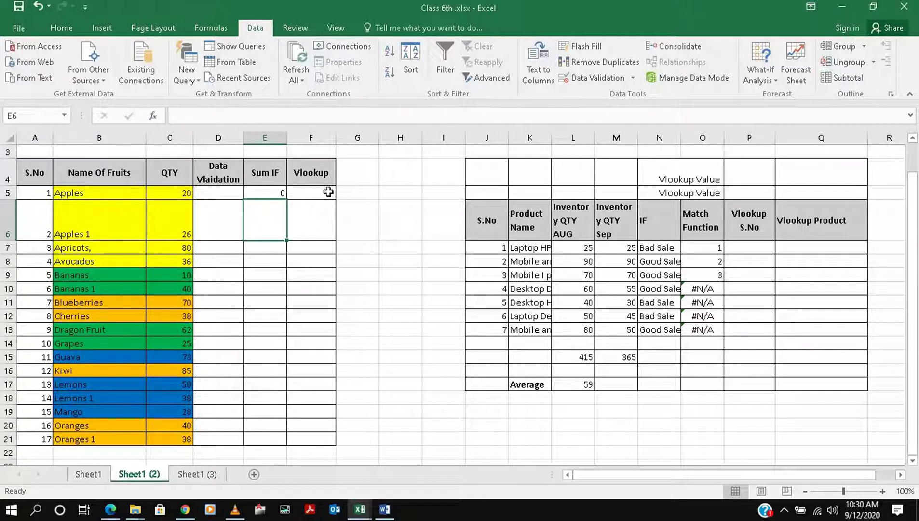
- Test the SUMIF formula by choosing Apples and Bananas in turn from the fruit list in D5
left_click(228, 193)
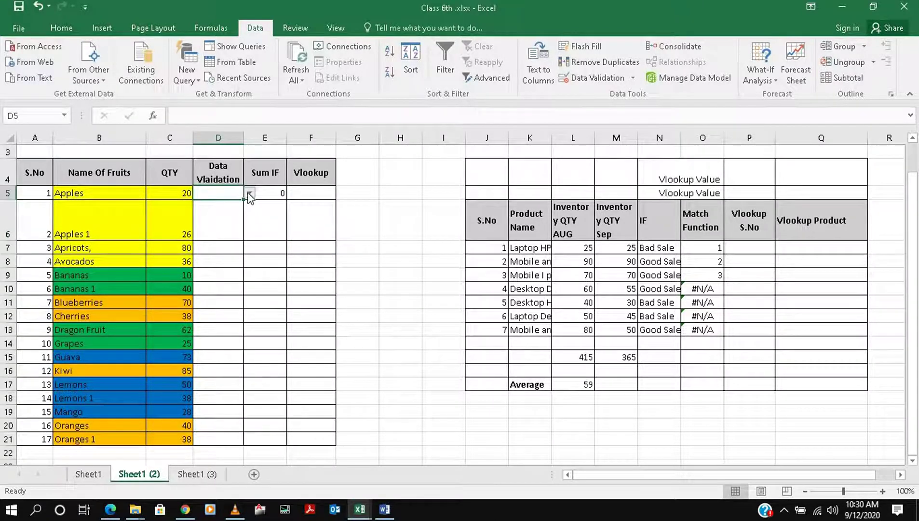
left_click(249, 194)
left_click(227, 207)
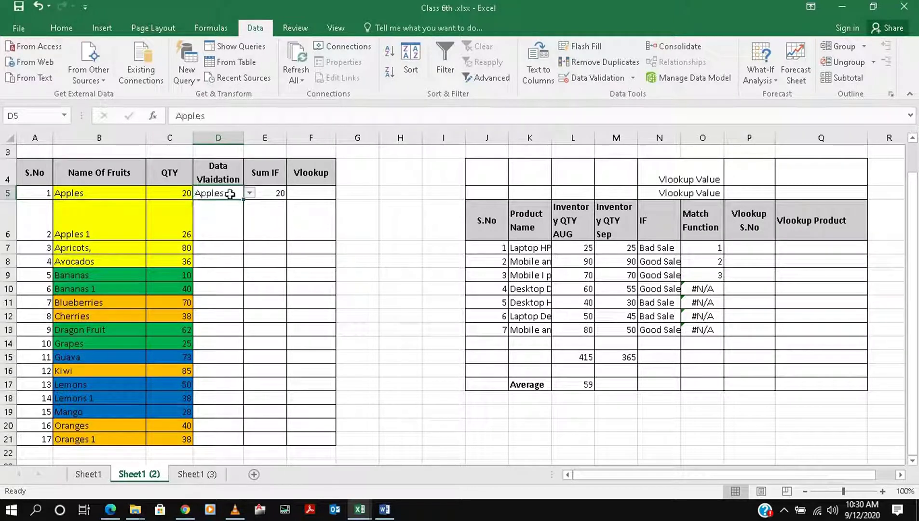
left_click(247, 194)
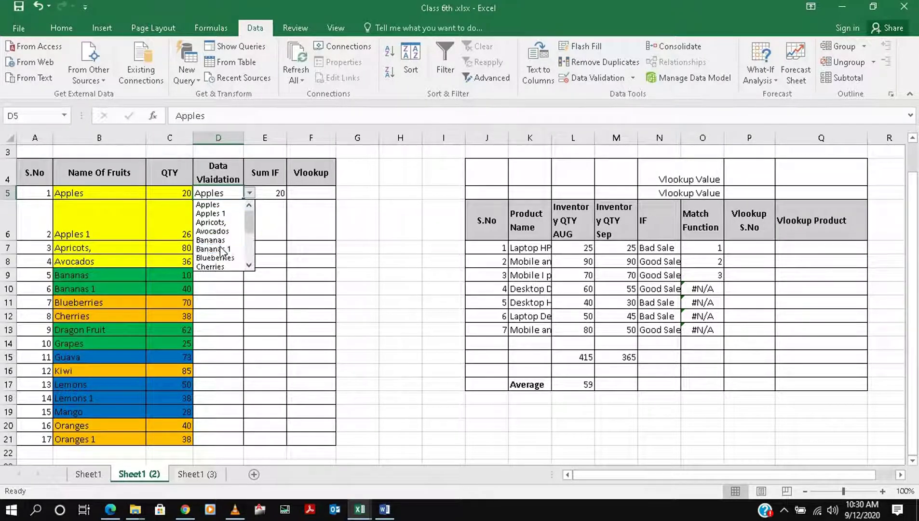
key("Escape")
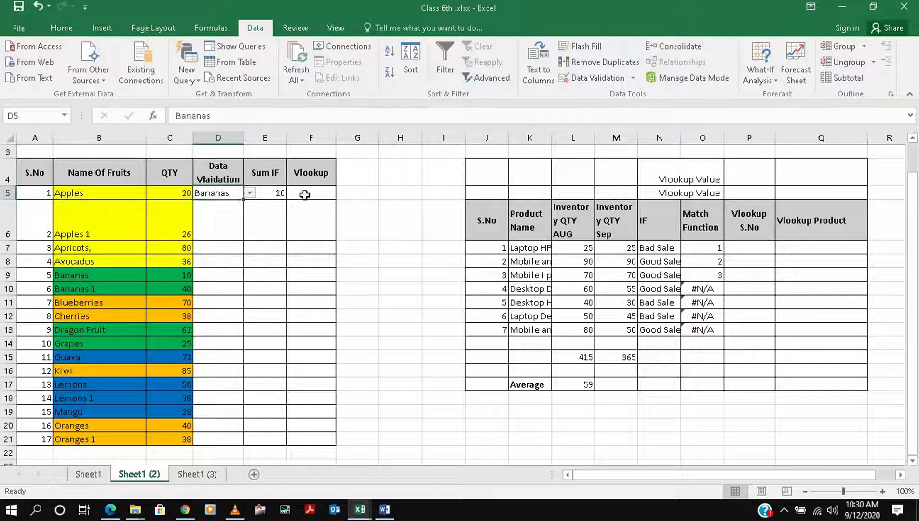
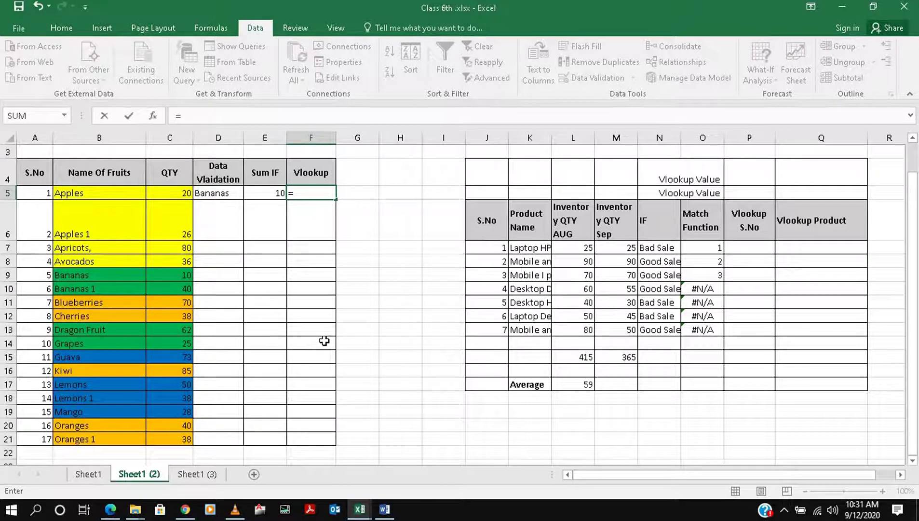
- Enter =VLOOKUP(D5,B5:C21,2,FALSE) in F5 to look up the chosen fruit's quantity with an exact match
type("Vlook")
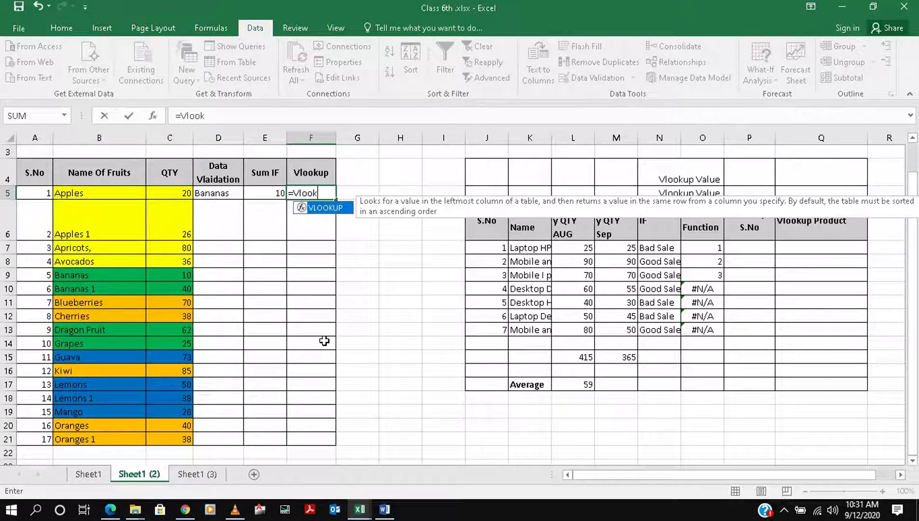
type("up(")
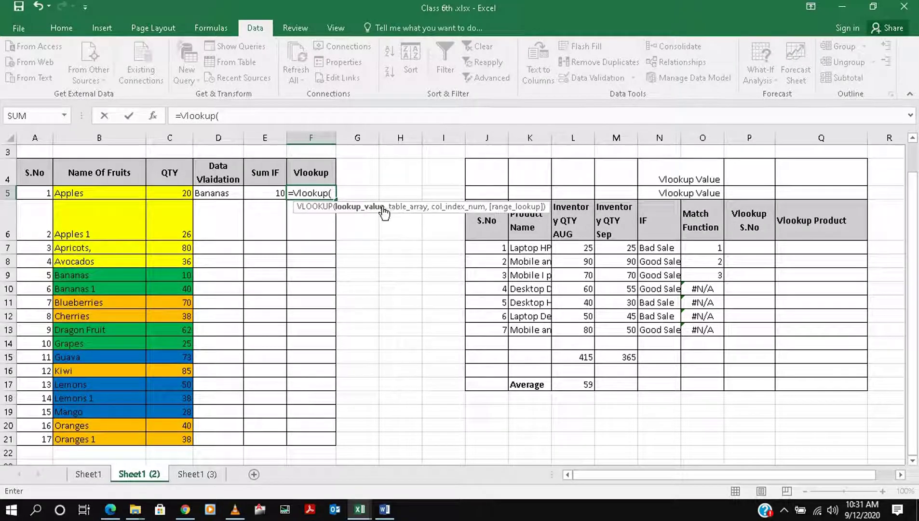
left_click(228, 195)
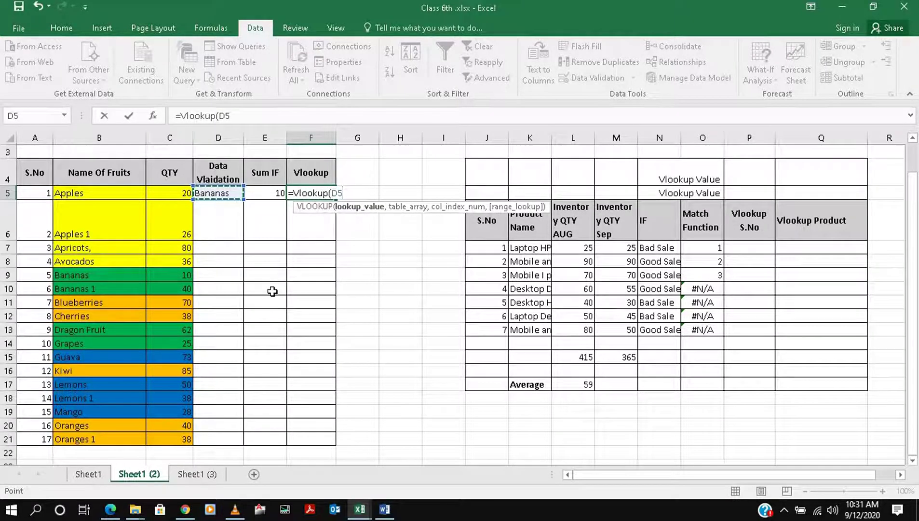
type(",")
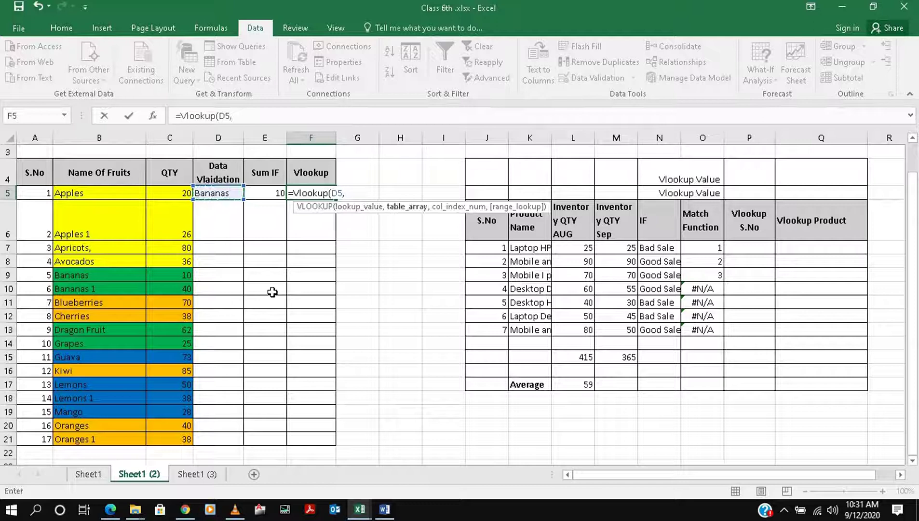
left_click_drag(68, 193, 169, 440)
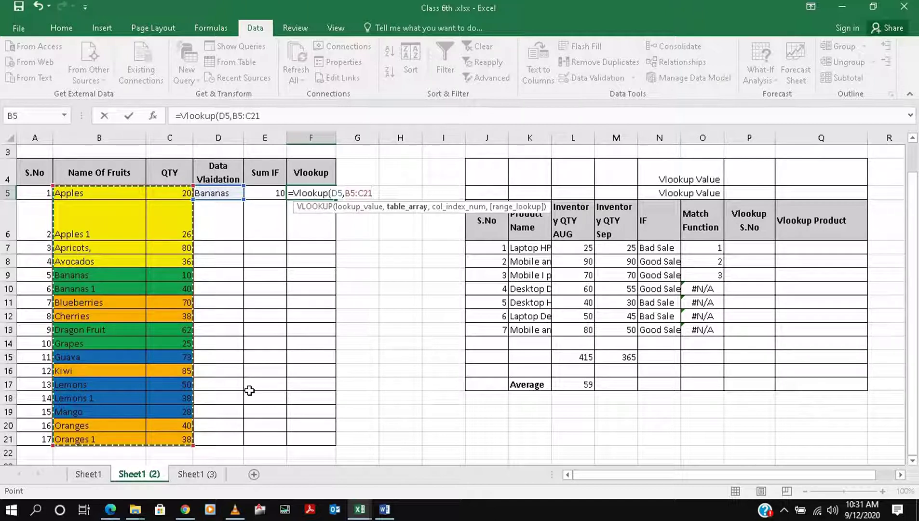
type(",")
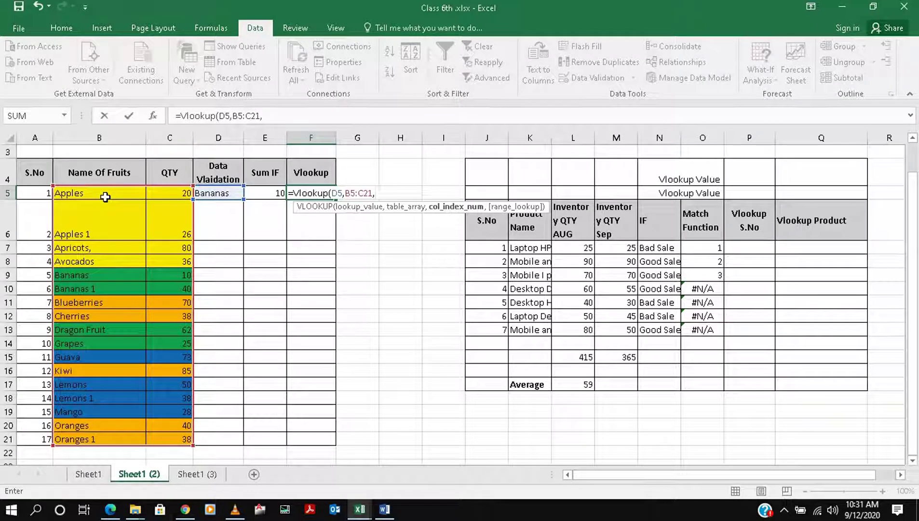
type("2,F")
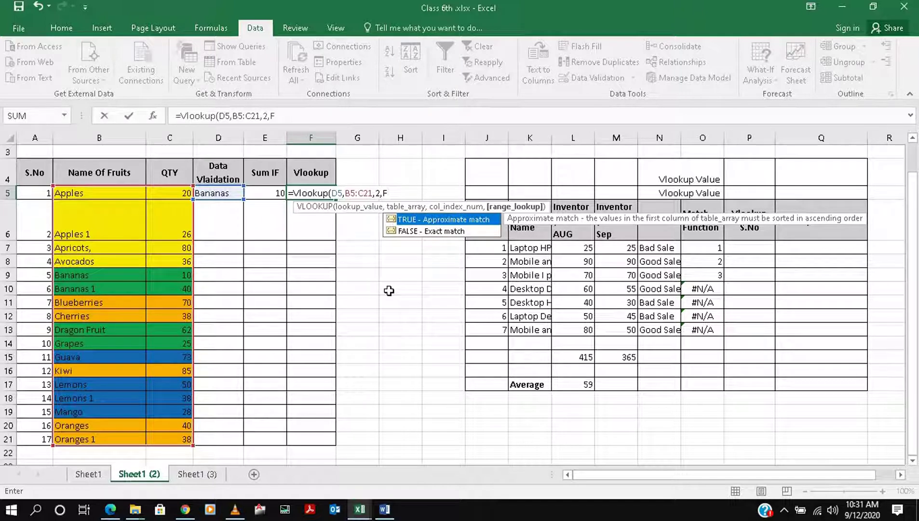
type("lse)")
key("Return")
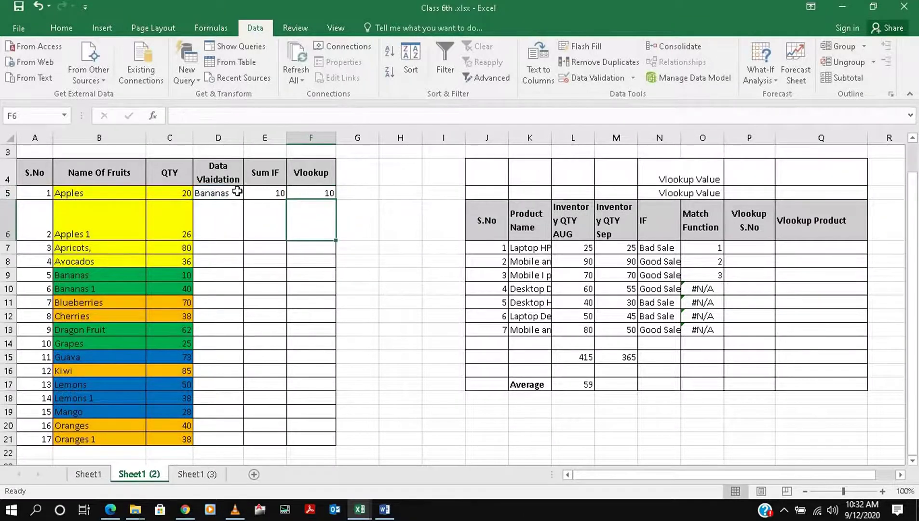
- Choose Dragon Fruit from the fruit list in D5 to test the SUMIF and VLOOKUP formulas
left_click(237, 192)
left_click(249, 193)
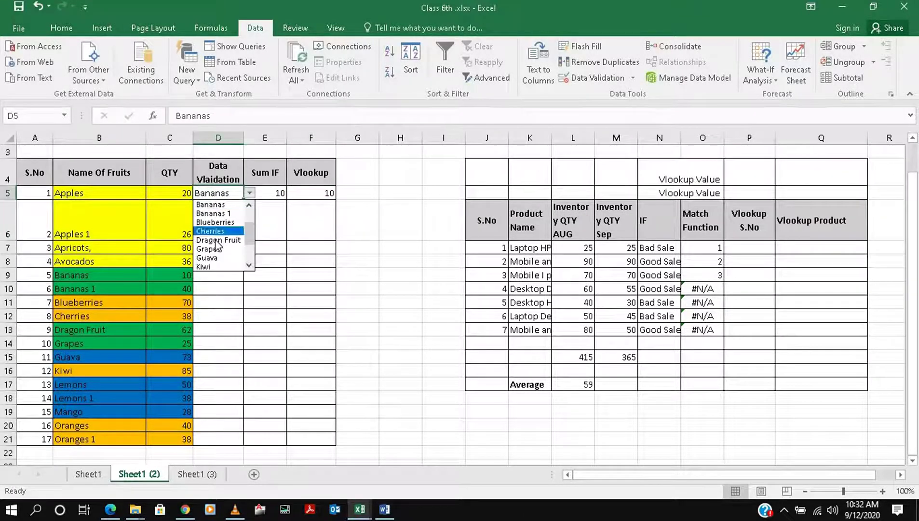
left_click(217, 241)
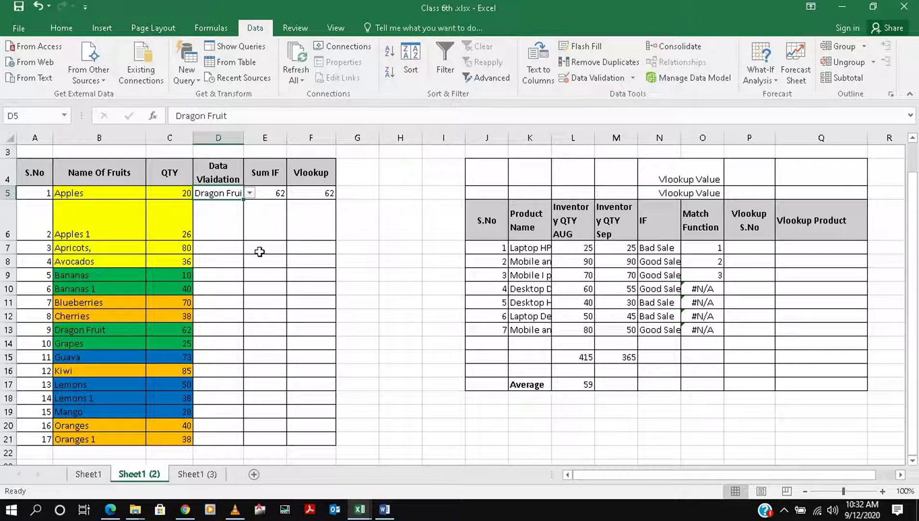
- Try 3 as the column index number in the VLOOKUP formula in F5
left_click(309, 195)
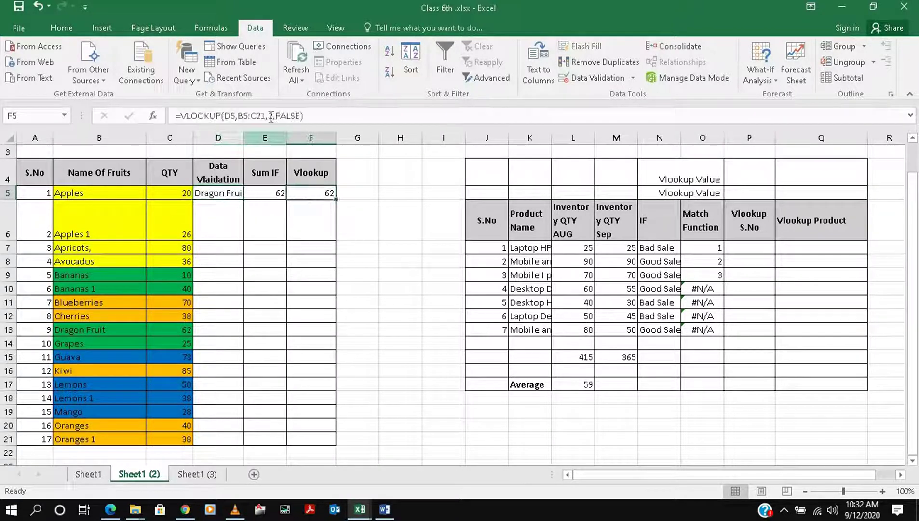
left_click(273, 115)
key("BackSpace")
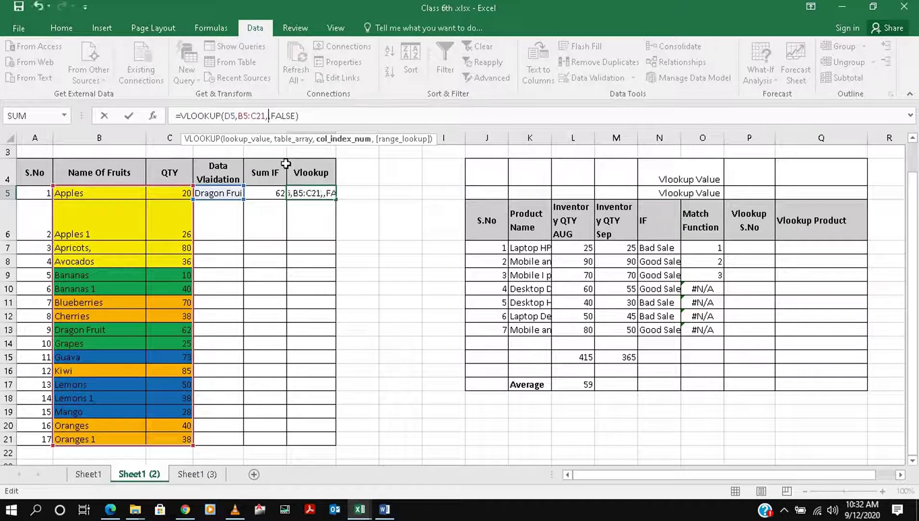
type("3")
key("Return")
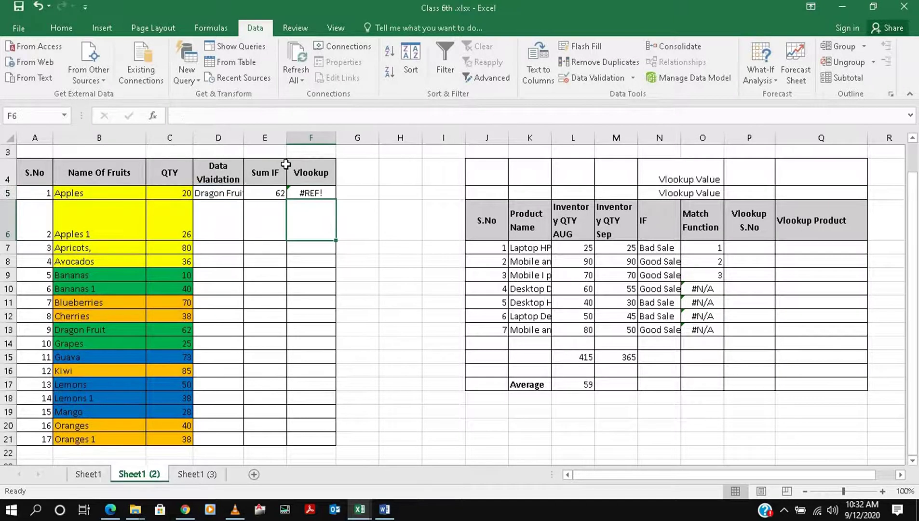
- Set the column index number of the VLOOKUP formula in F5 to 1 so it returns the fruit's name
left_click(304, 192)
left_click(273, 115)
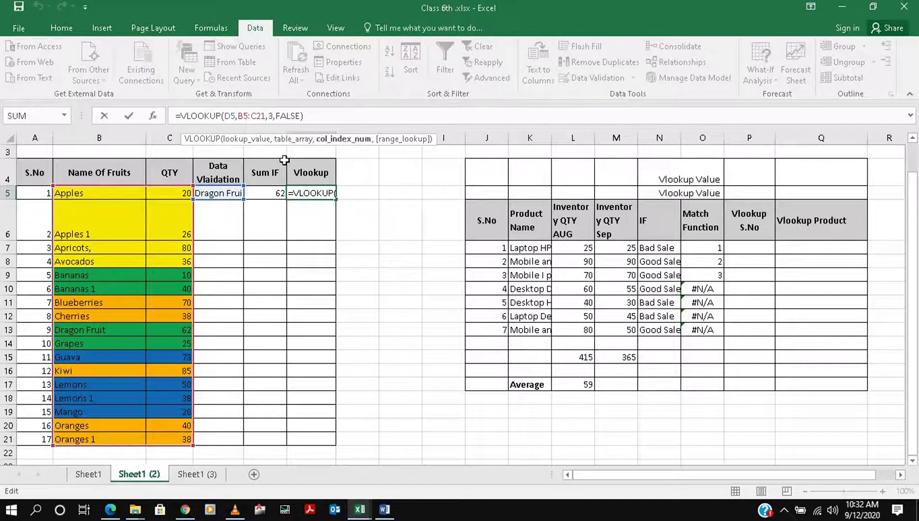
key("BackSpace")
type("1")
key("Return")
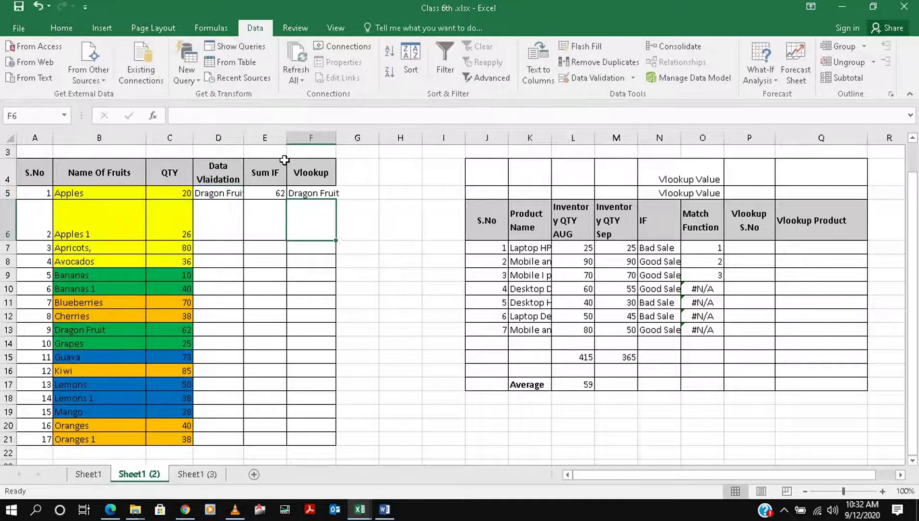
left_click(331, 195)
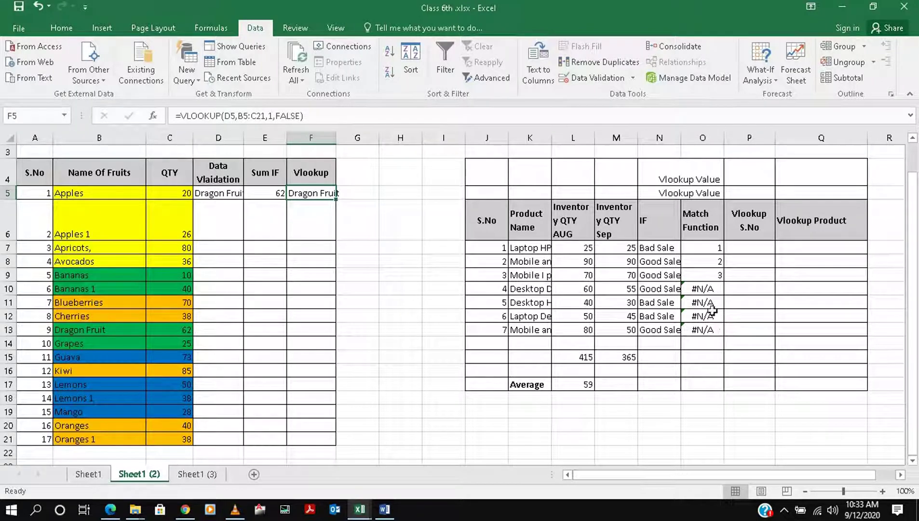
- Enter =VLOOKUP(P4,J7:L13,1,FALSE) in P7 to look up the serial number in the product inventory table with an exact match
left_click(745, 248)
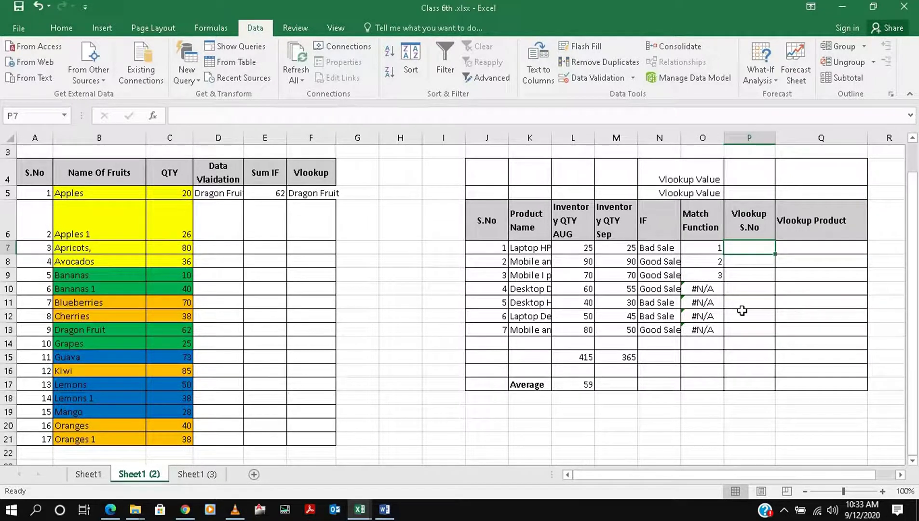
type("=V")
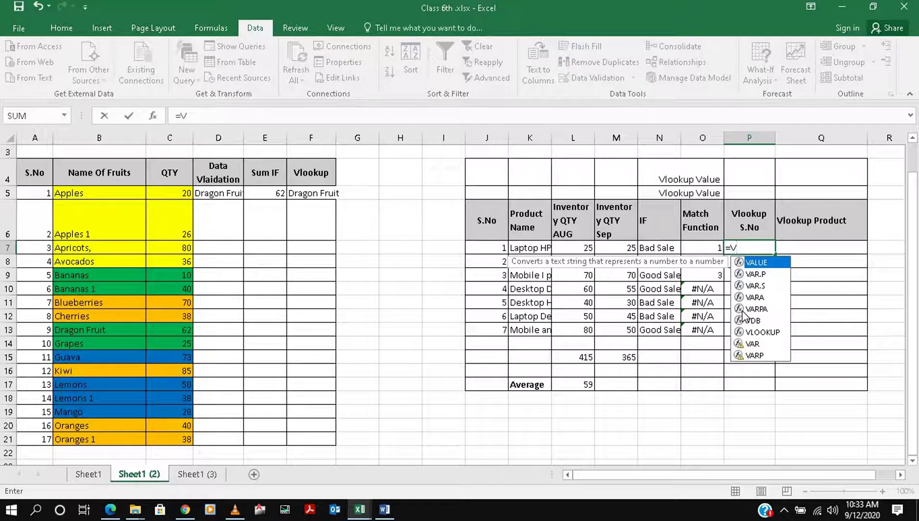
type("lookup")
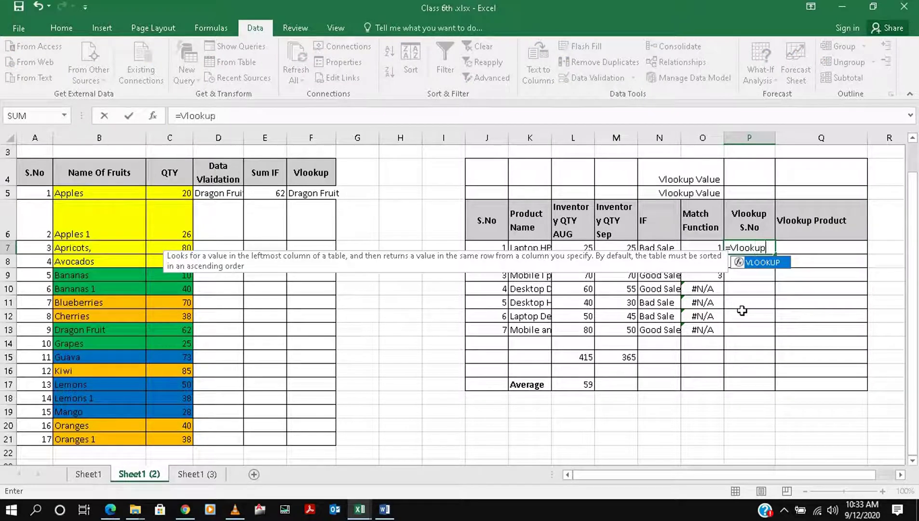
type("(")
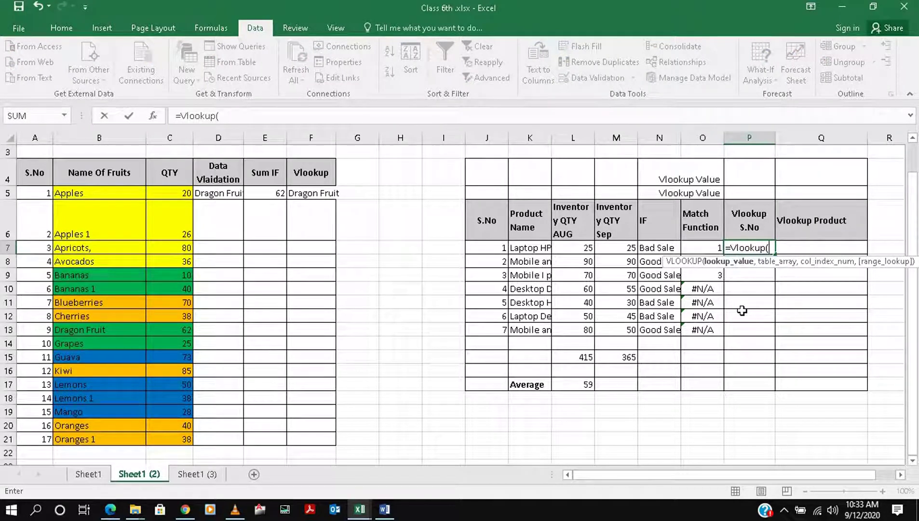
left_click(741, 177)
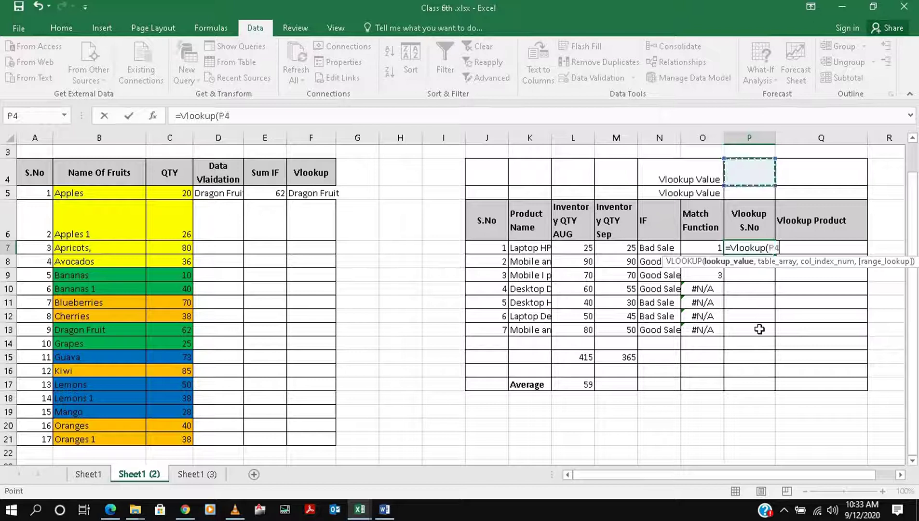
type(",")
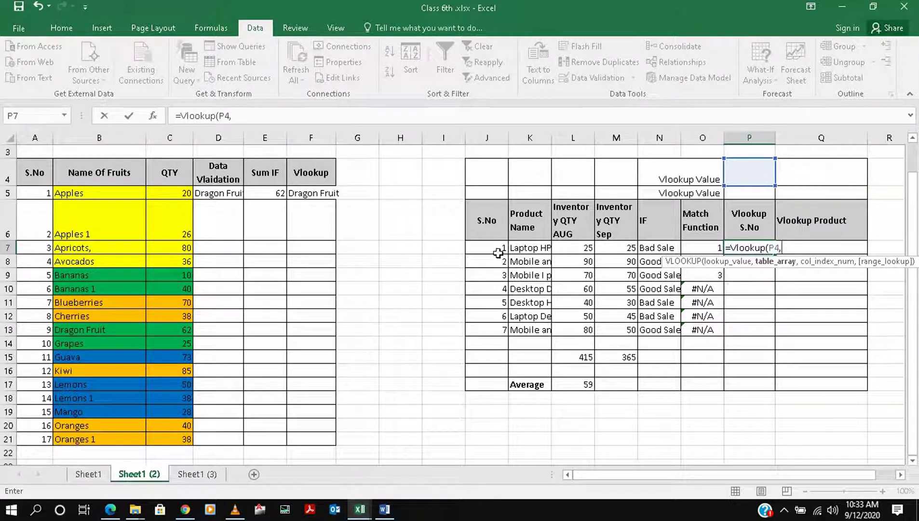
left_click_drag(497, 248, 562, 327)
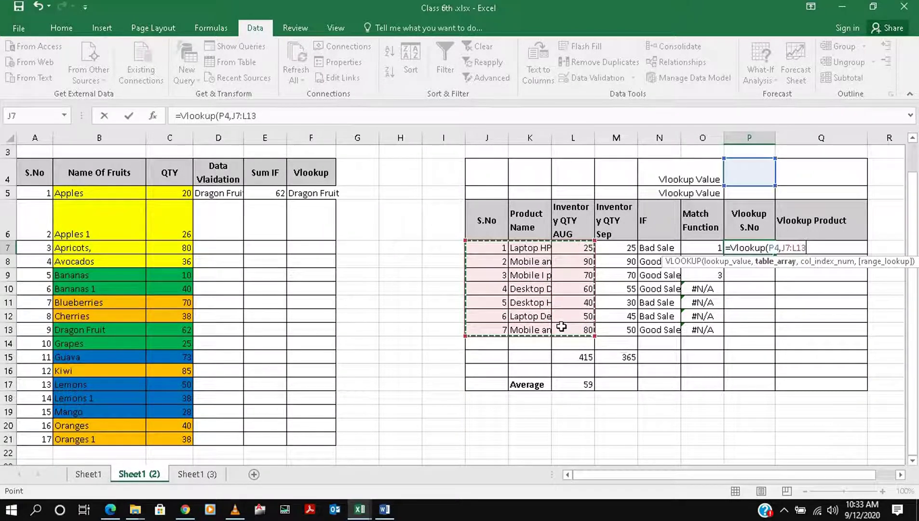
type(",")
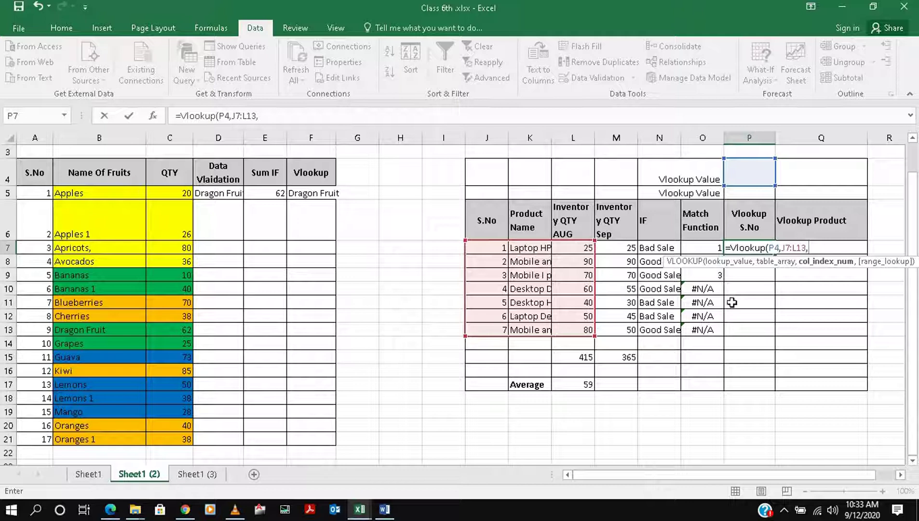
type("1,")
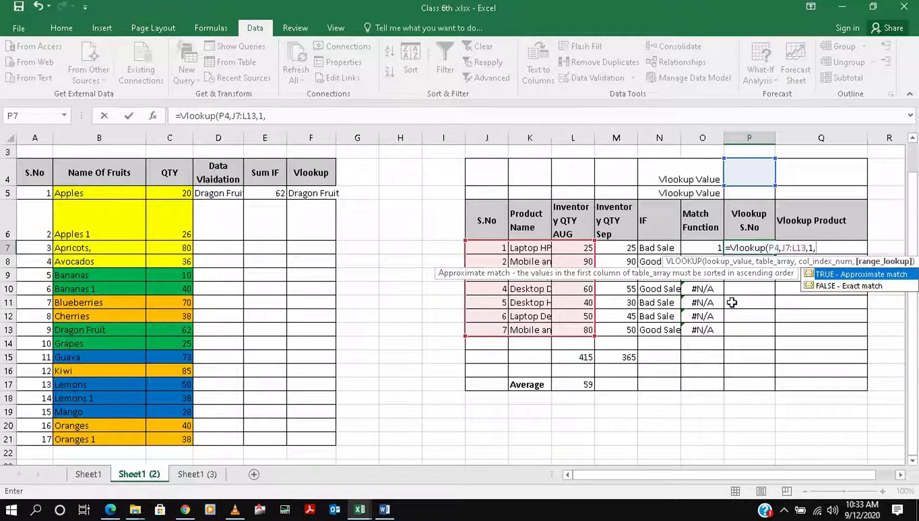
type("False")
key("Return")
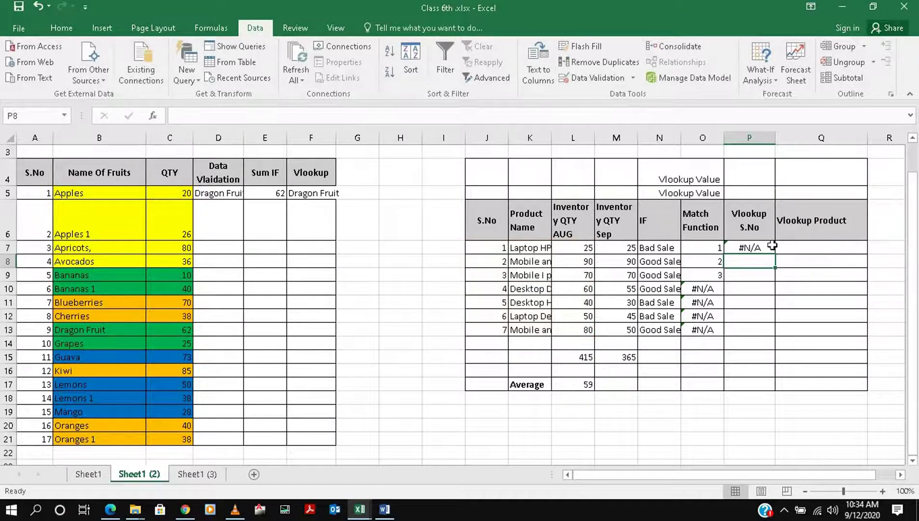
key("Up")
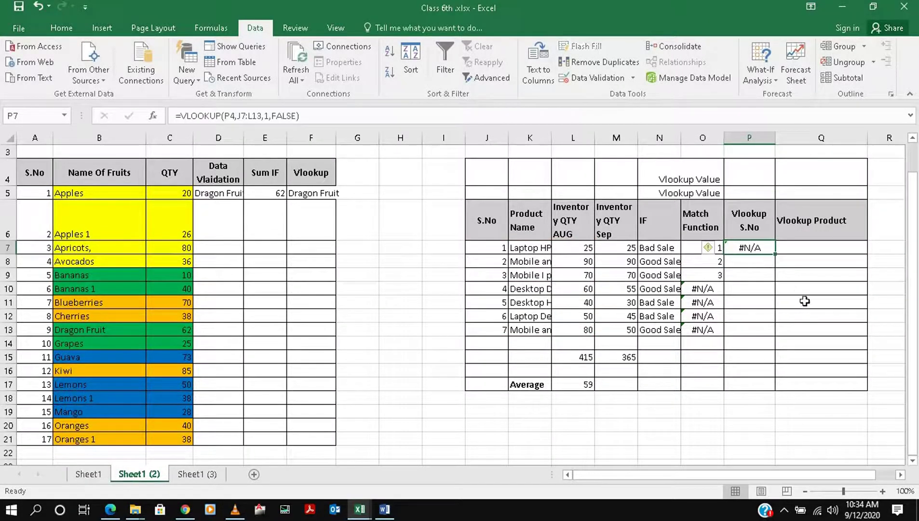
- Enter 6 in P4 as the lookup value to test the VLOOKUP formula in P7
left_click(744, 180)
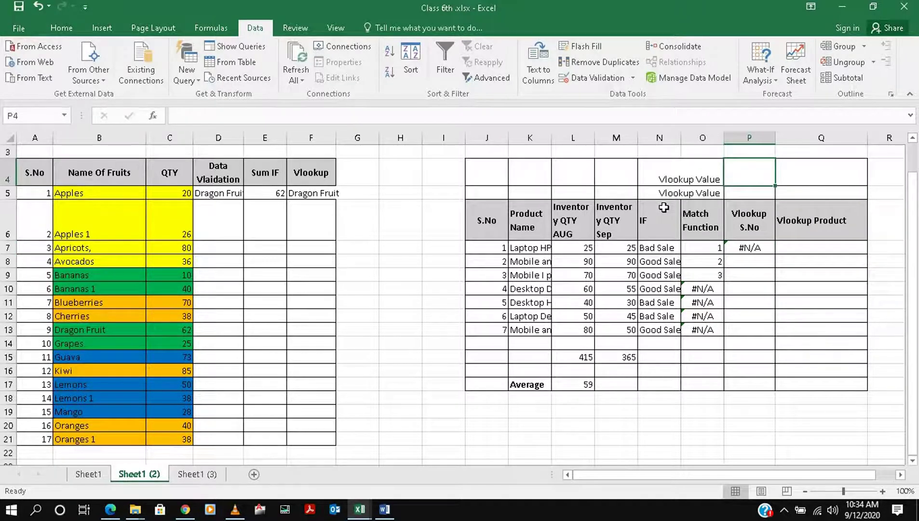
type("6")
key("Return")
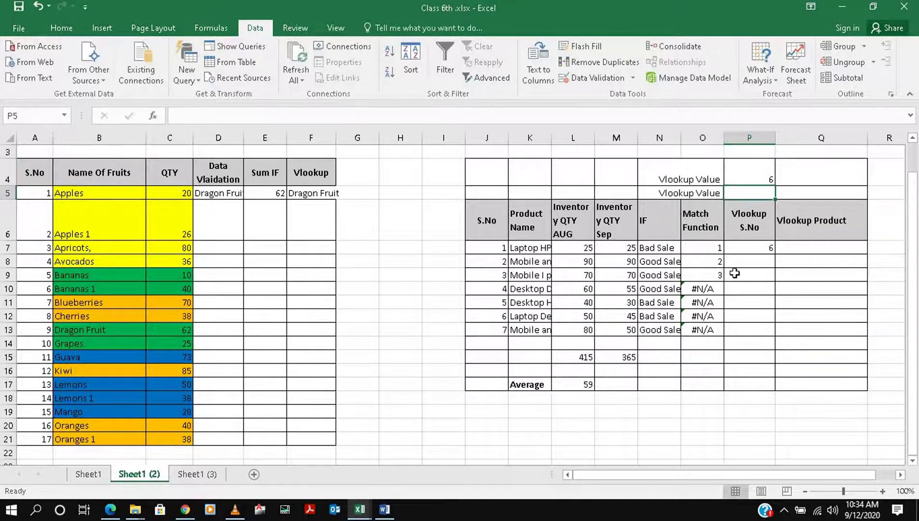
- Set the column index number of the VLOOKUP formula in P7 to 3 so it returns the August inventory quantity
left_click(767, 248)
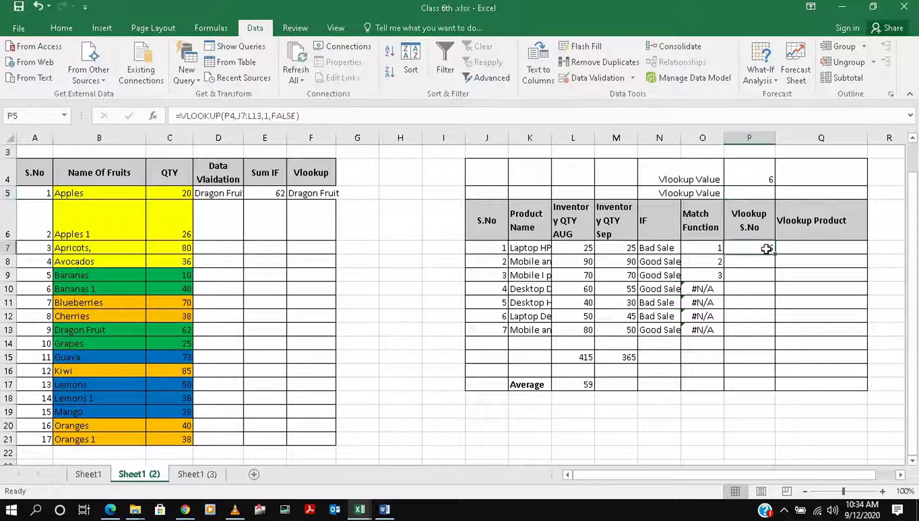
left_click(268, 117)
key("BackSpace")
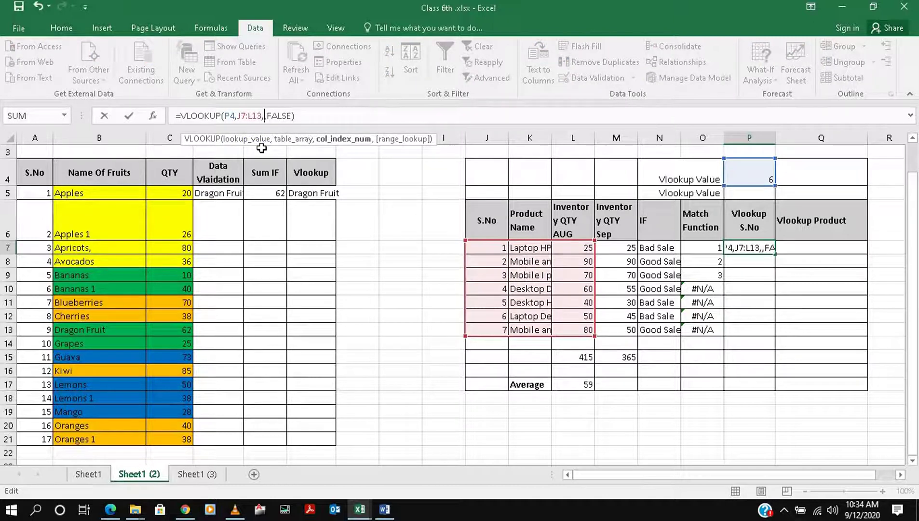
type("3")
key("Return")
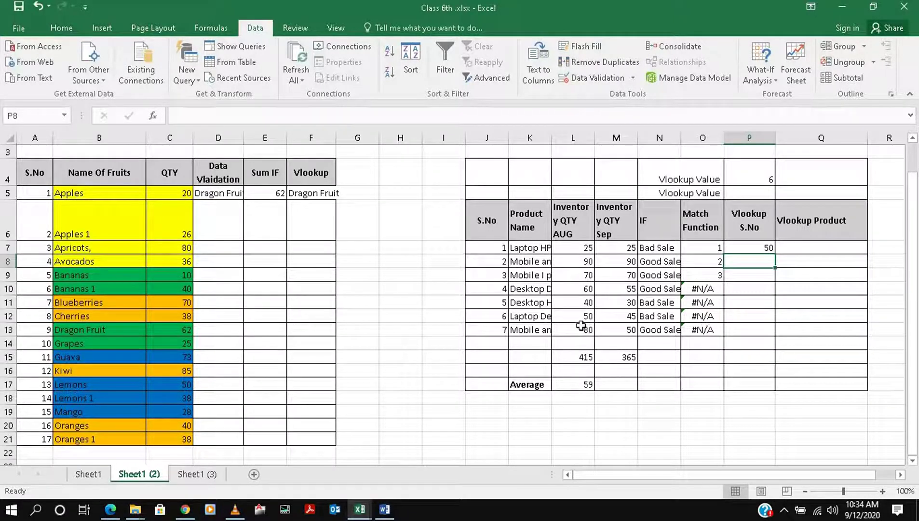
left_click(770, 244)
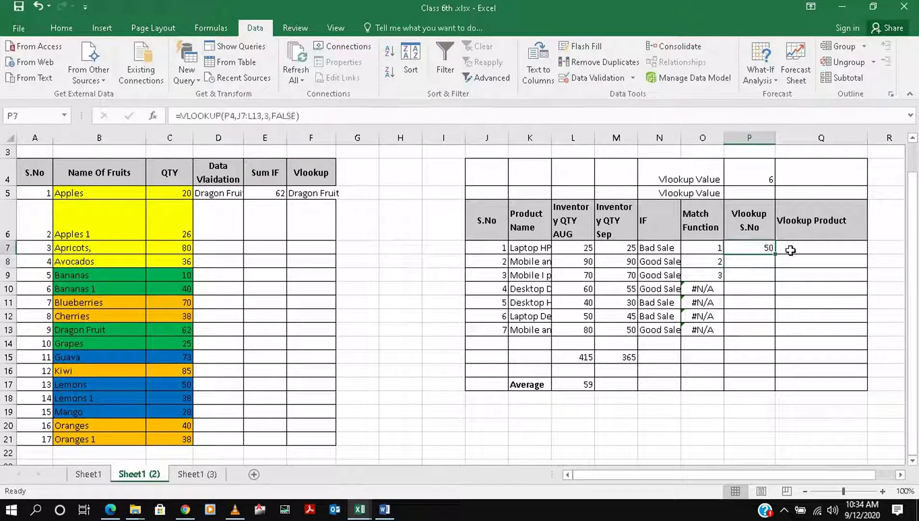
- Enter =VLOOKUP(Q5,J7:L13,2,FALSE) in Q7 to look up the product name by serial number with an exact match
left_click(822, 250)
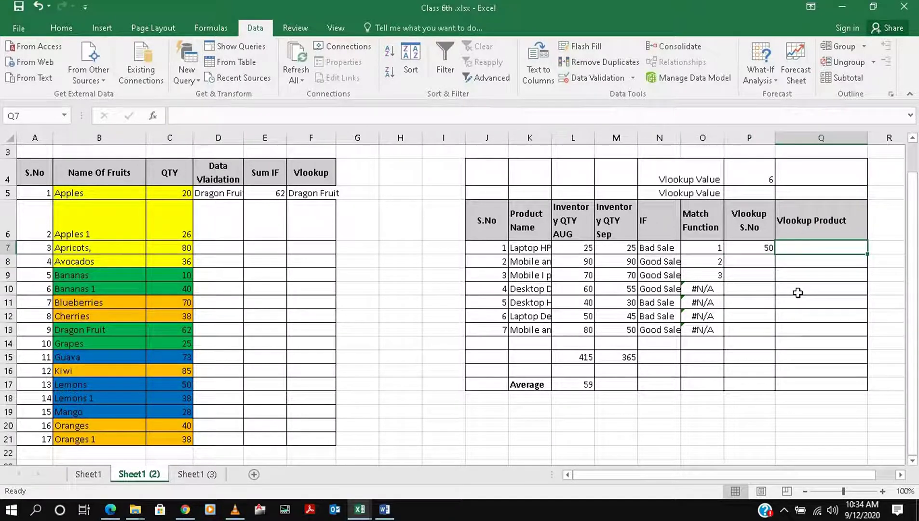
type("=")
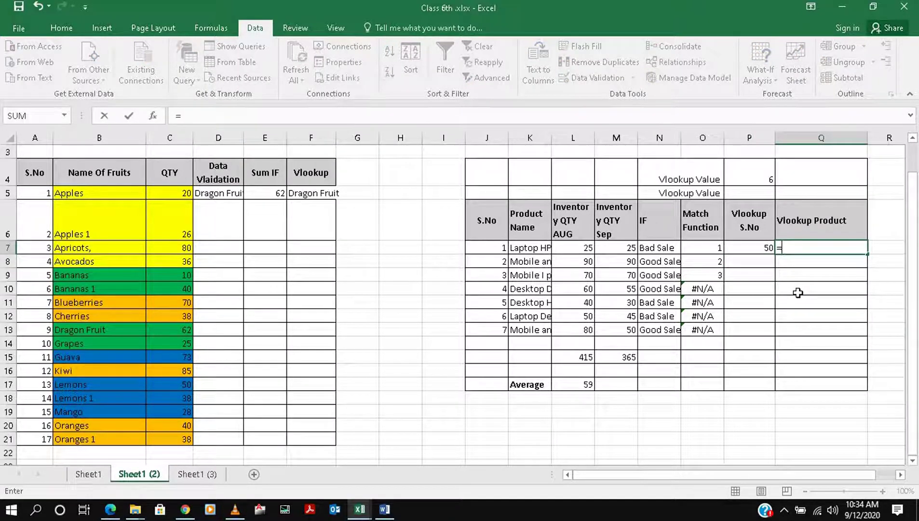
type("Vloo")
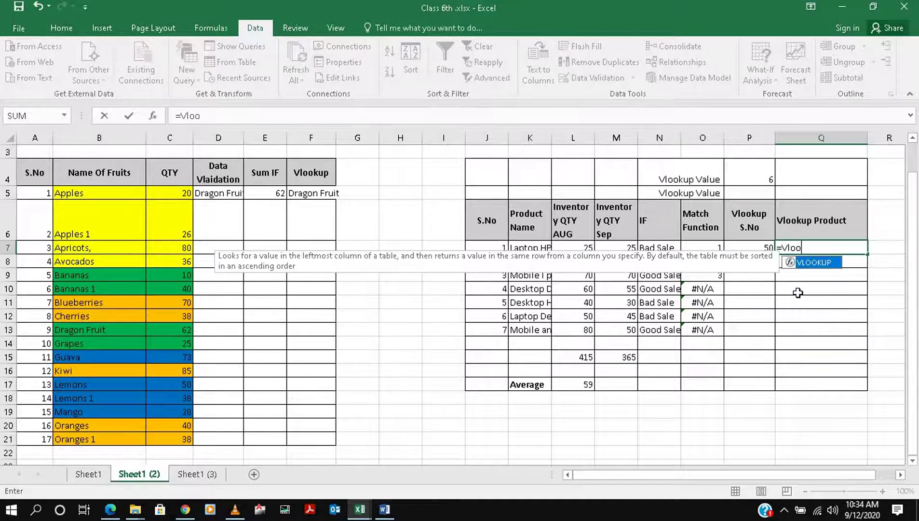
type("(")
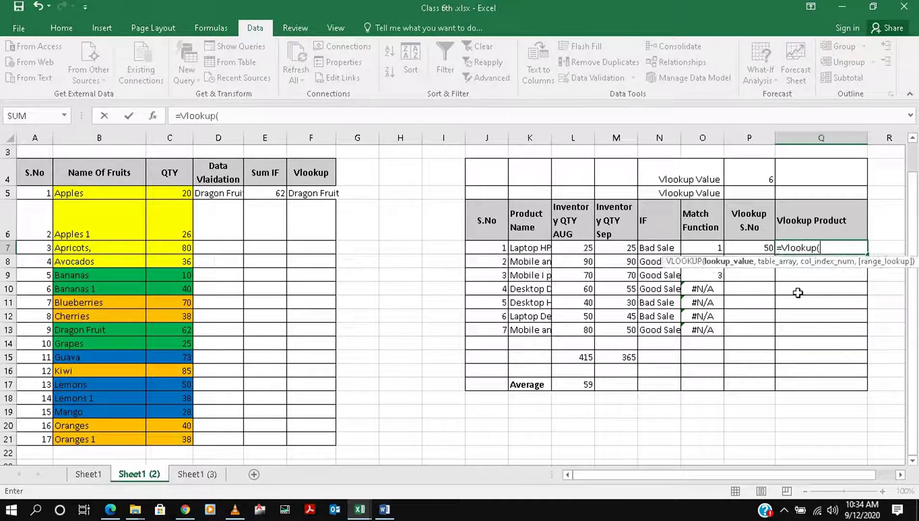
left_click(797, 194)
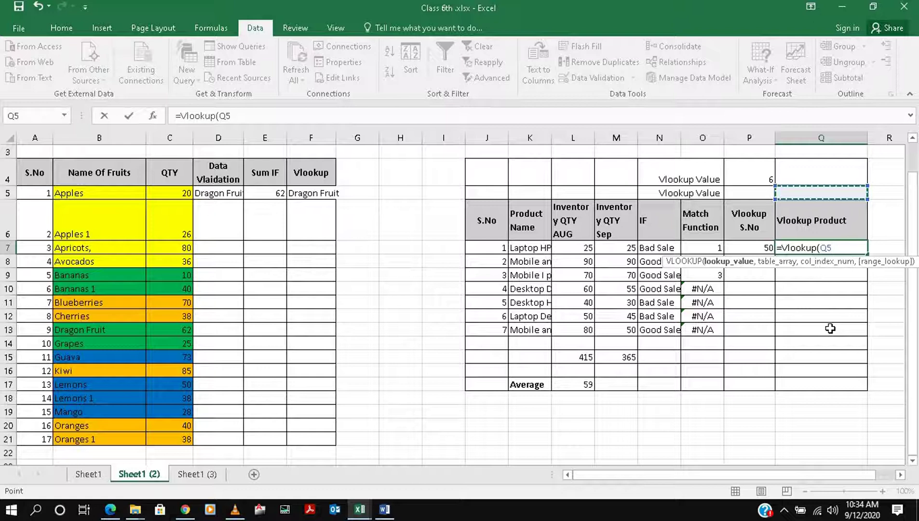
type(",")
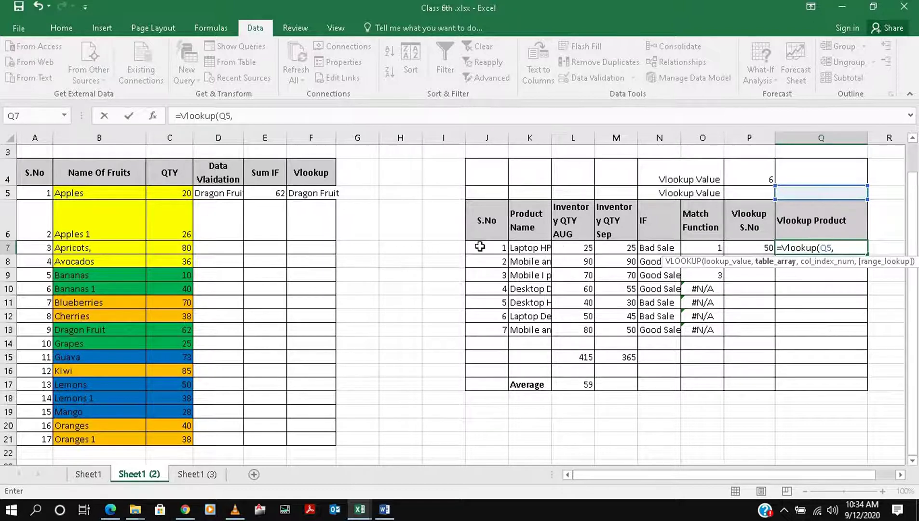
left_click_drag(480, 247, 574, 333)
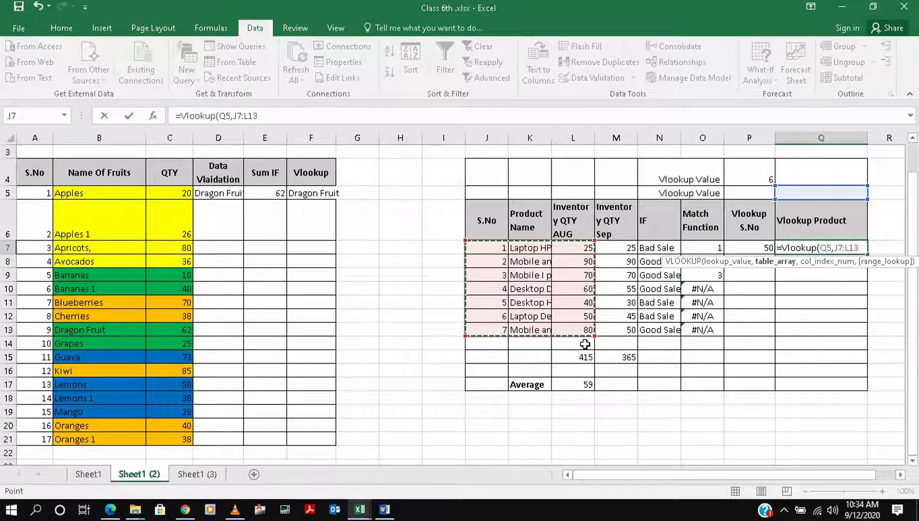
type(",")
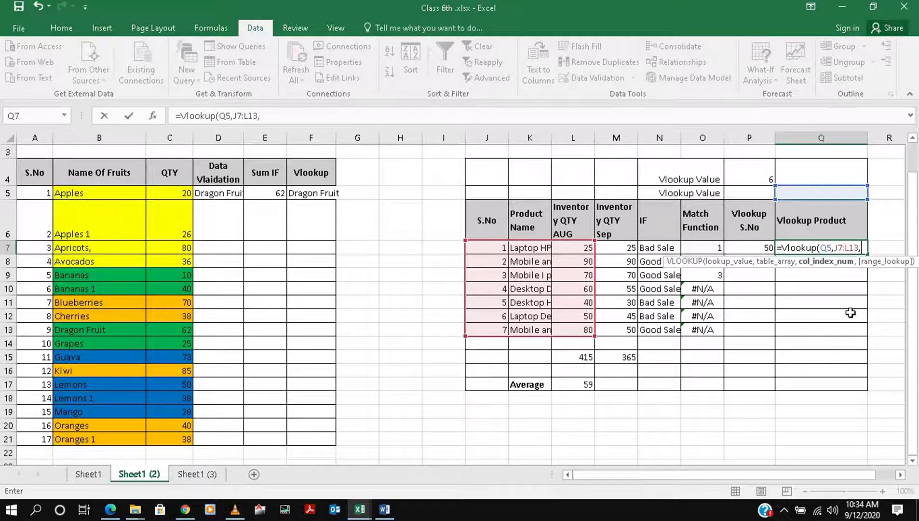
type("2")
type(",")
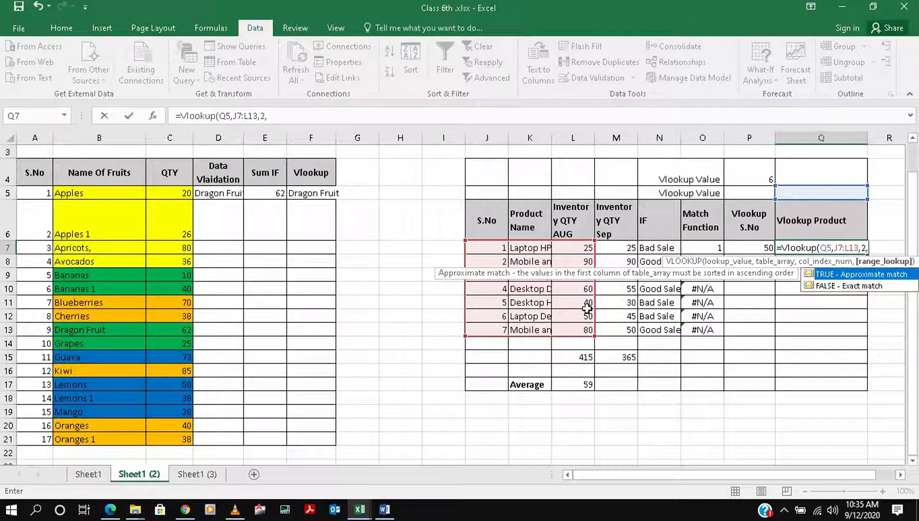
type("False)")
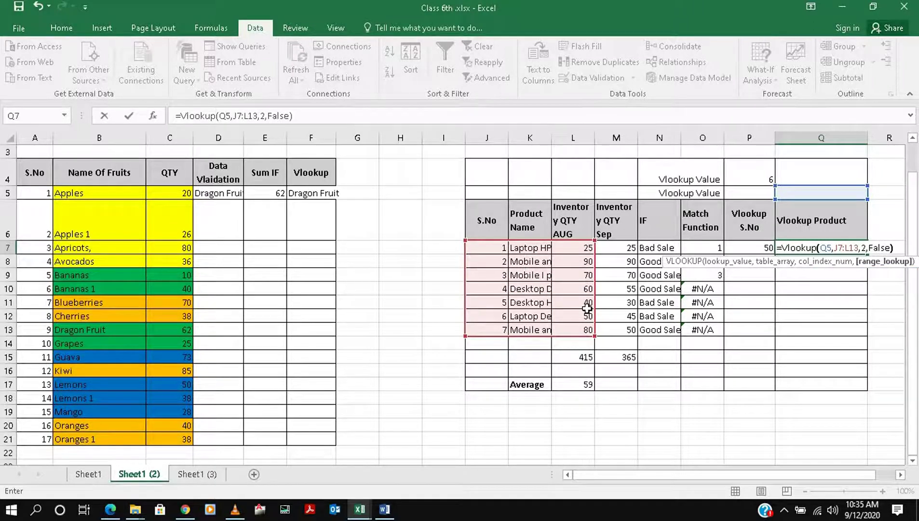
key("Return")
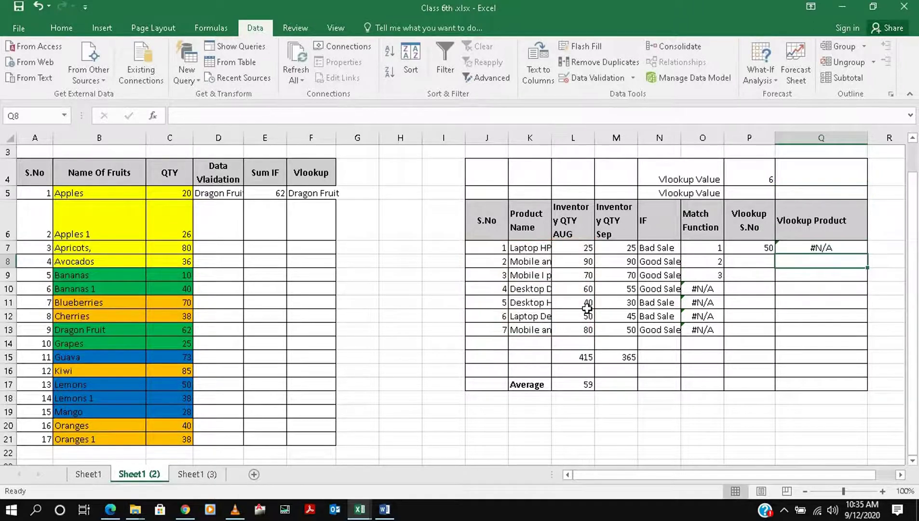
- Enter 3 in Q5 as the lookup value and compare the Q7 result with the product name in K9
left_click(804, 194)
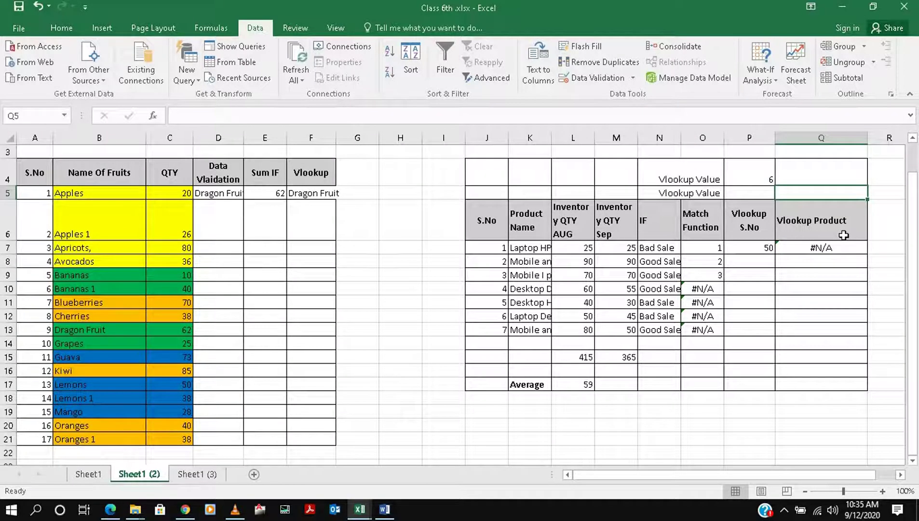
type("3")
key("Return")
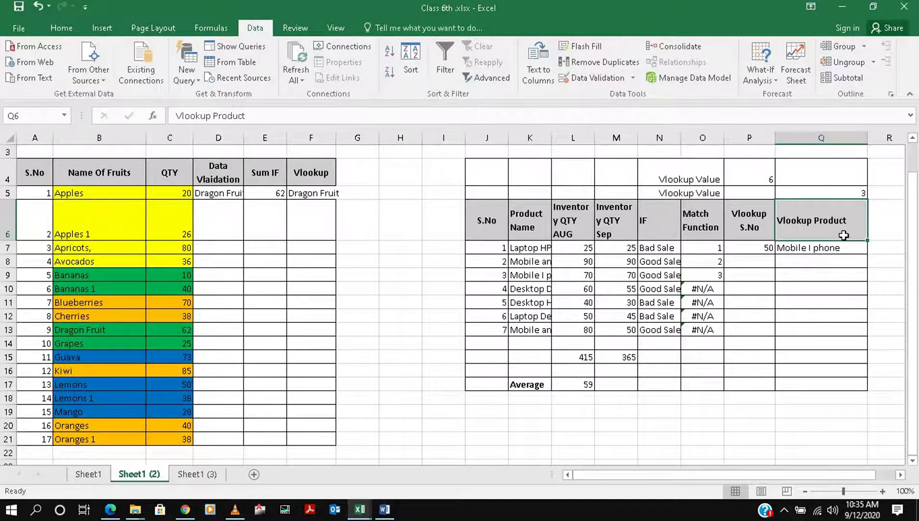
left_click(560, 275)
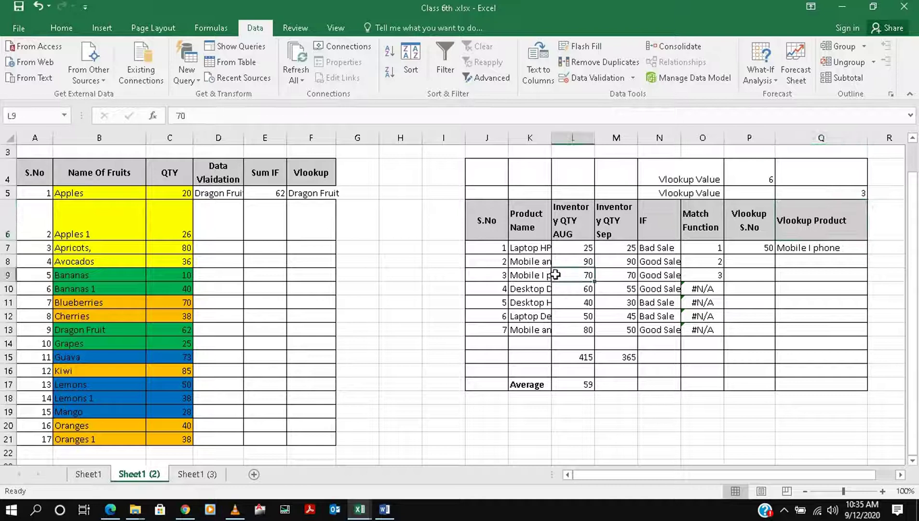
key("Left")
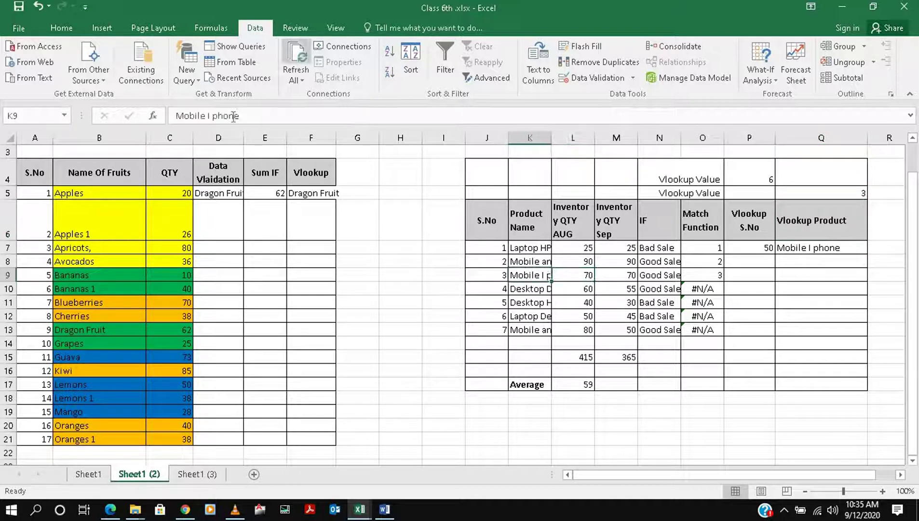
- Test both product lookups with other serial numbers, entering 6 in Q5 and 5 in P4
left_click(805, 194)
type("6")
key("Return")
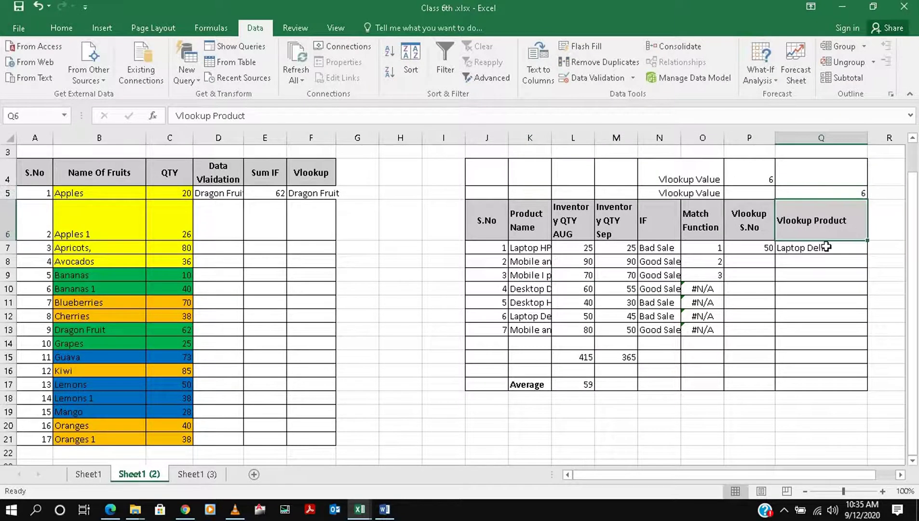
left_click(753, 182)
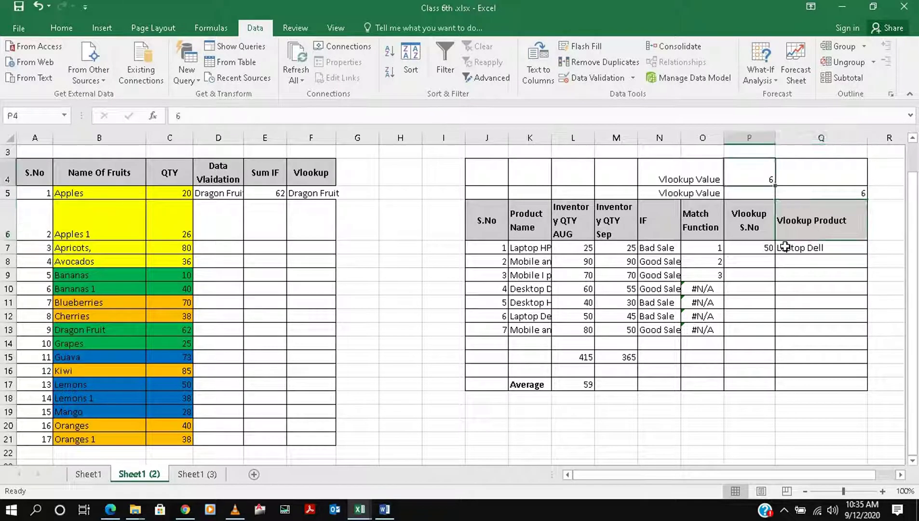
type("5")
key("Return")
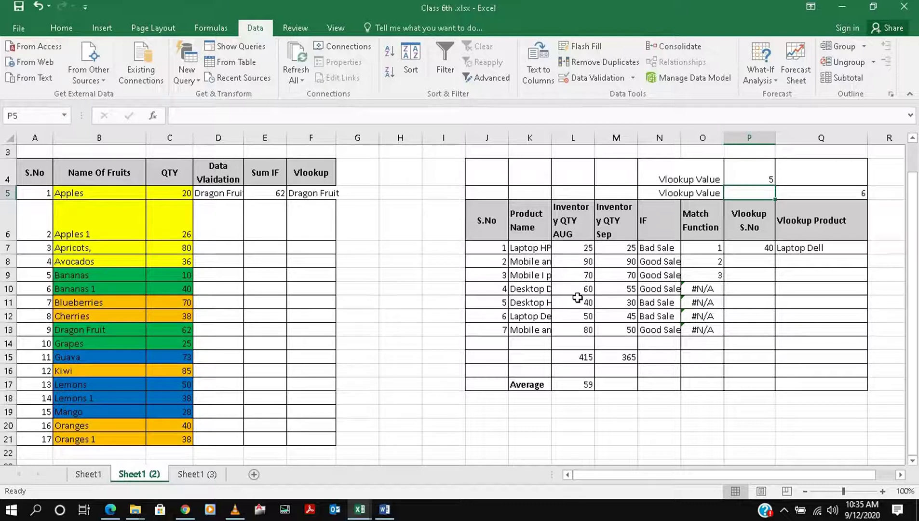
left_click(58, 29)
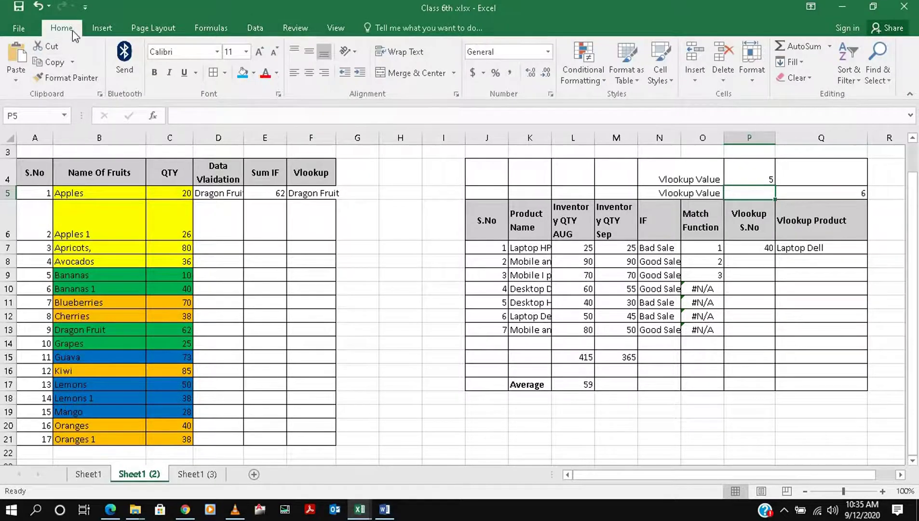
left_click(102, 28)
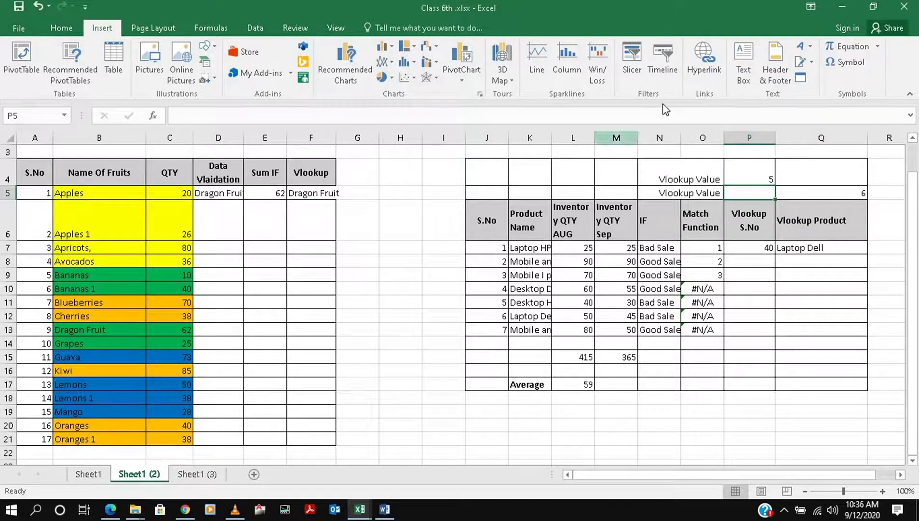
left_click(68, 29)
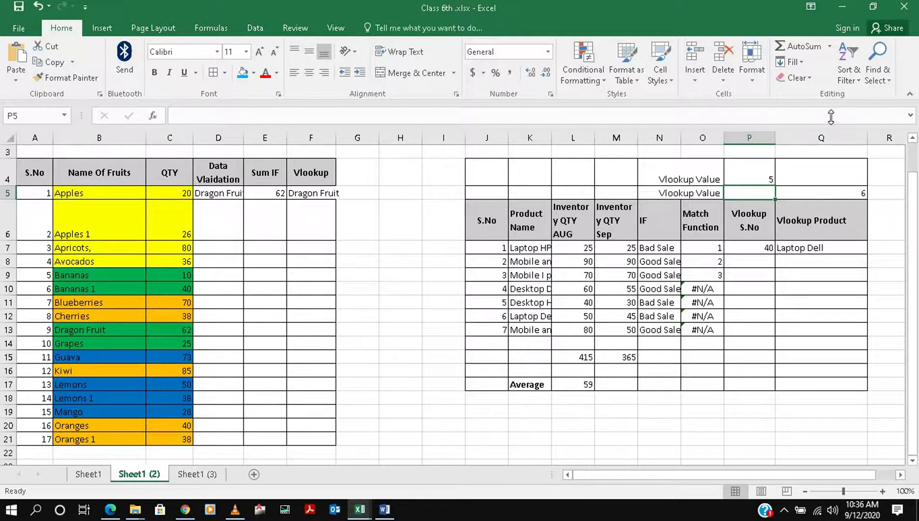
- Minimize the Class 6th and Book1 workbook windows to show the desktop
left_click(847, 8)
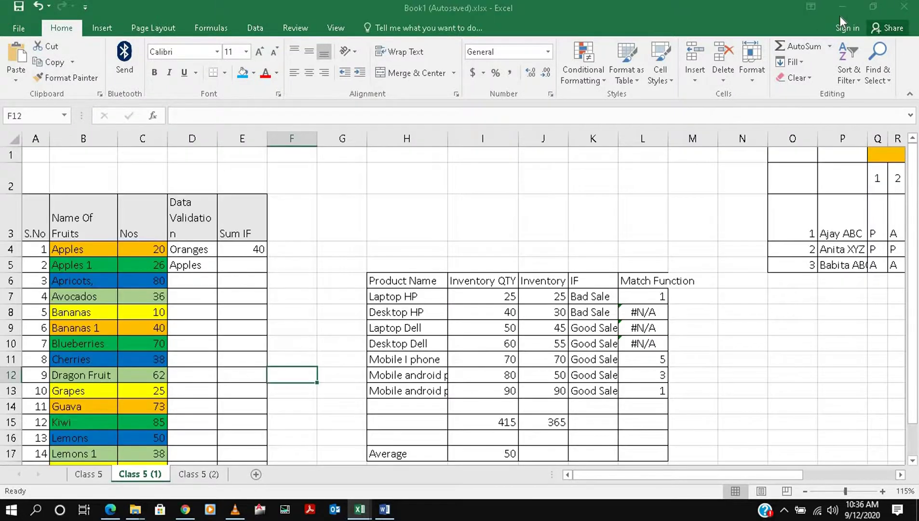
left_click(842, 8)
left_click(843, 6)
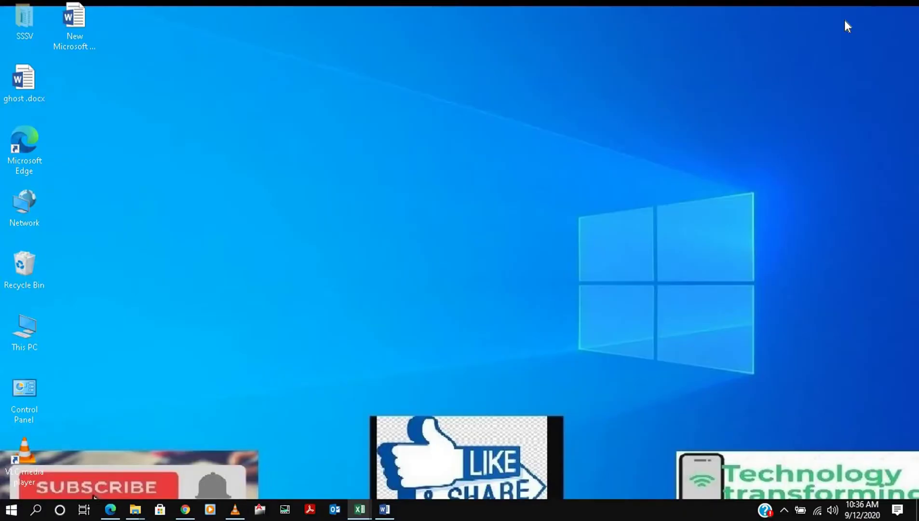